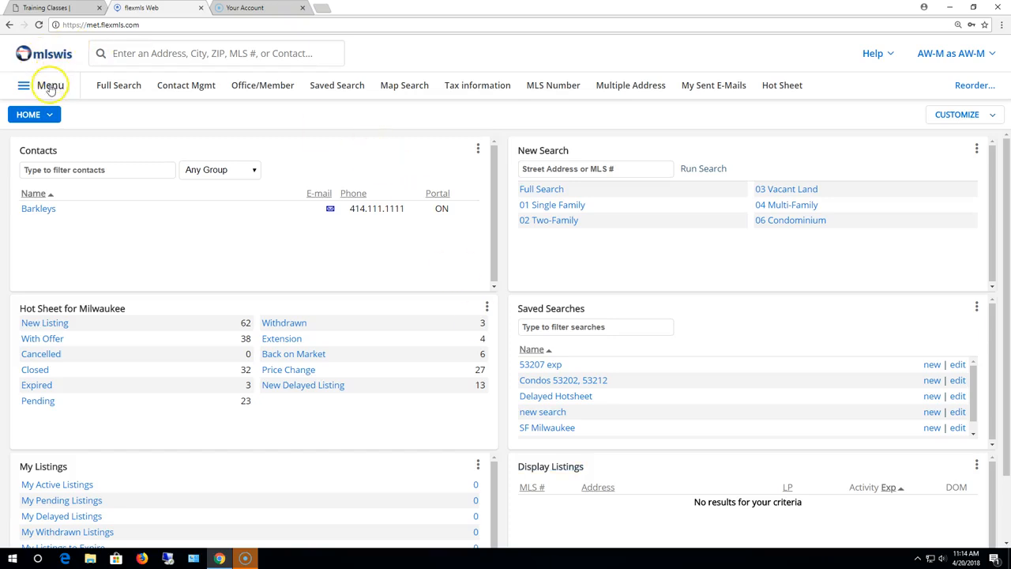
Step: Open the 01 Single Family quick search from the main menu
click(49, 87)
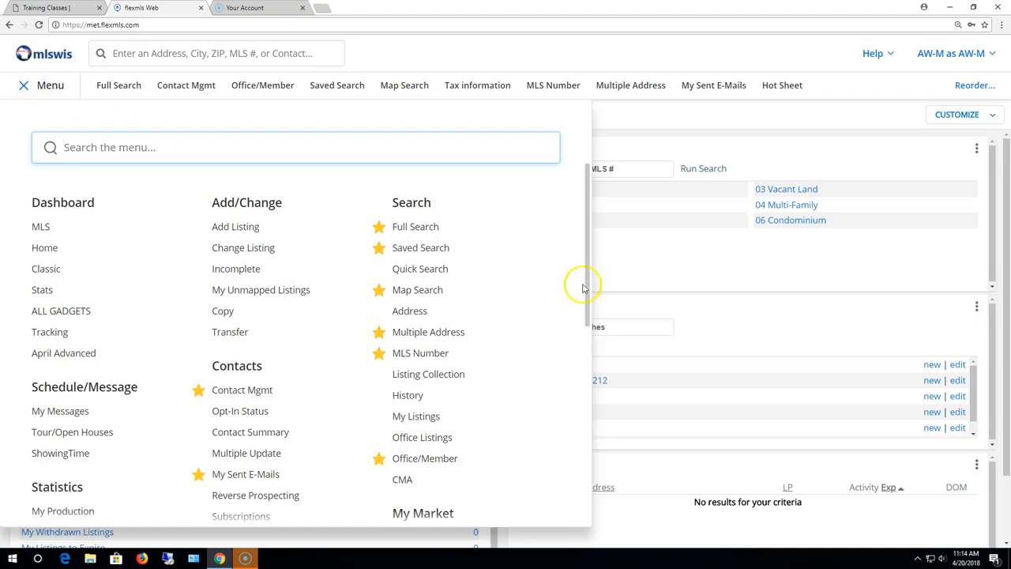
click(435, 273)
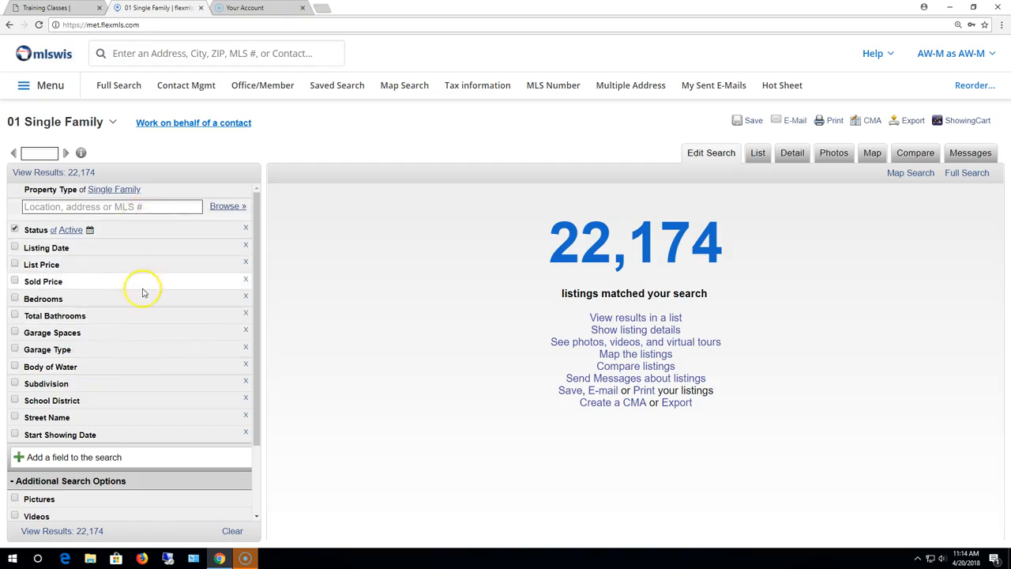
Step: Switch the 01 Single Family search to the full search form, then to map view
click(976, 177)
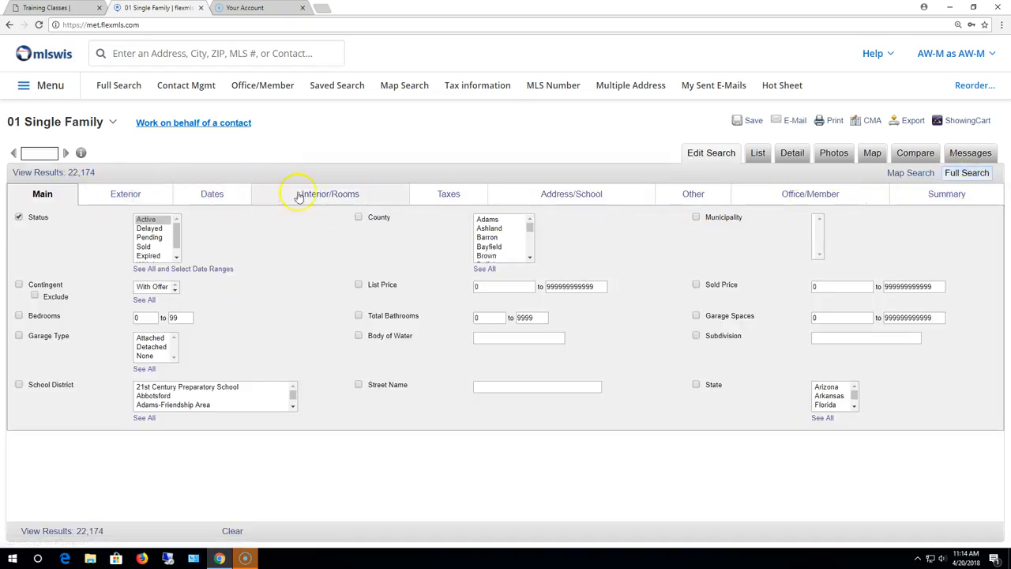
click(899, 172)
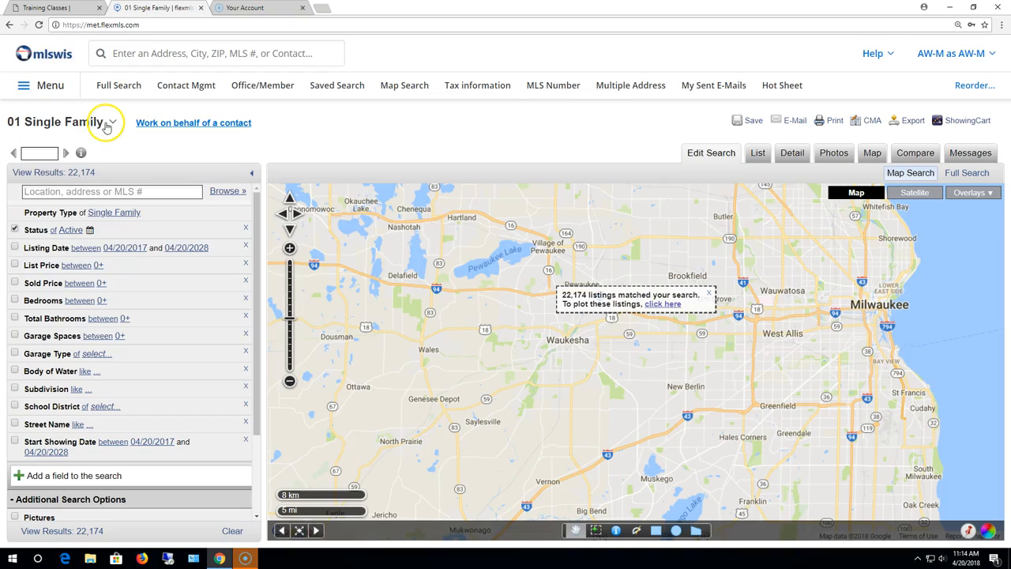
click(109, 123)
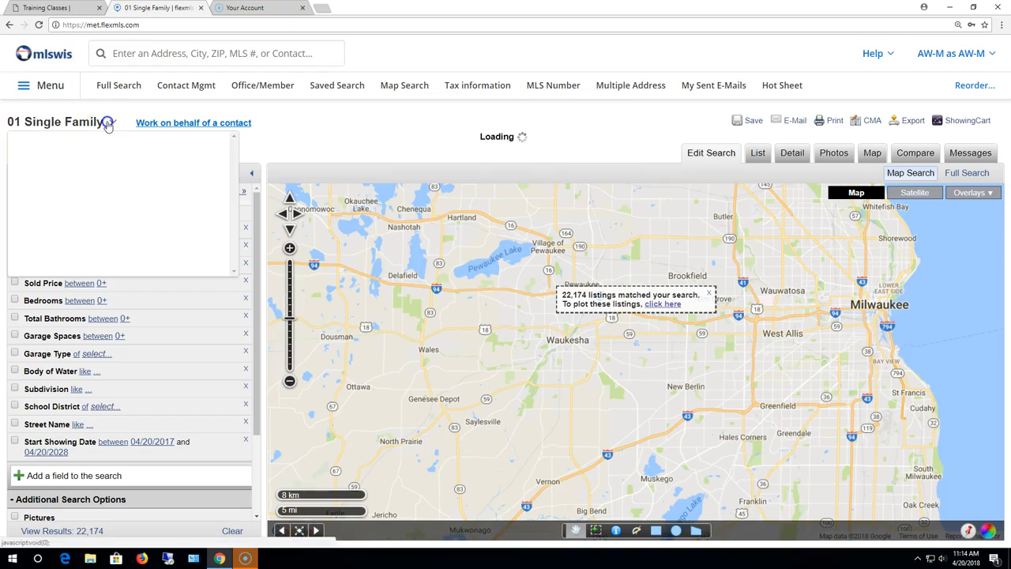
click(109, 124)
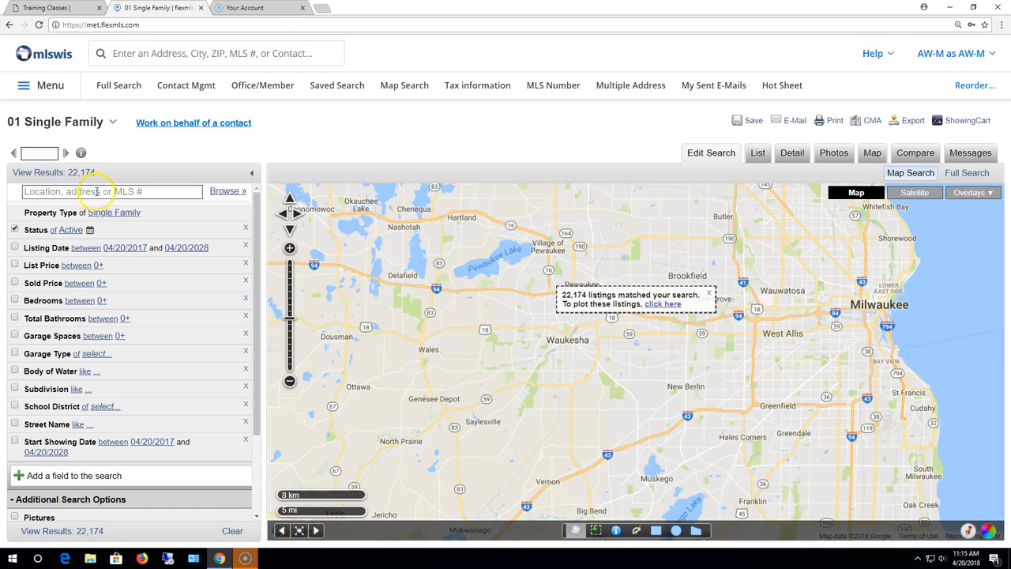
Step: Try the 03 Vacant Land property type, then return to 01 Single Family
click(113, 122)
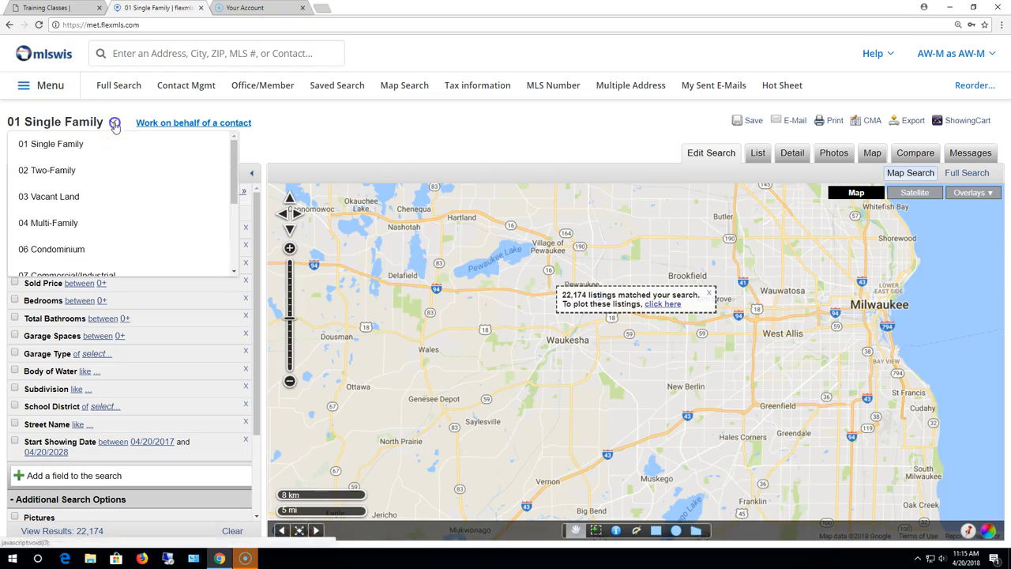
click(65, 197)
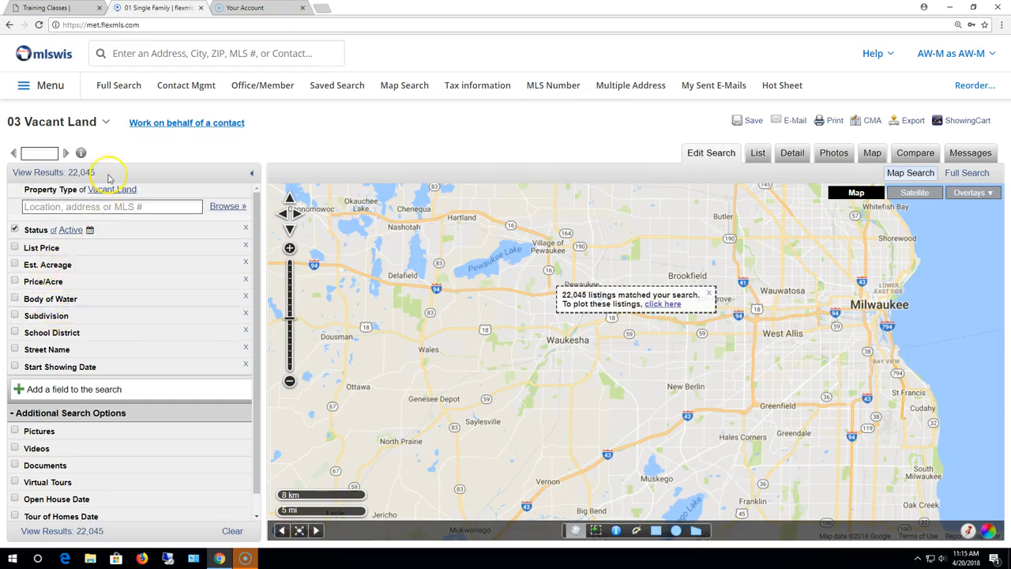
click(104, 122)
click(75, 147)
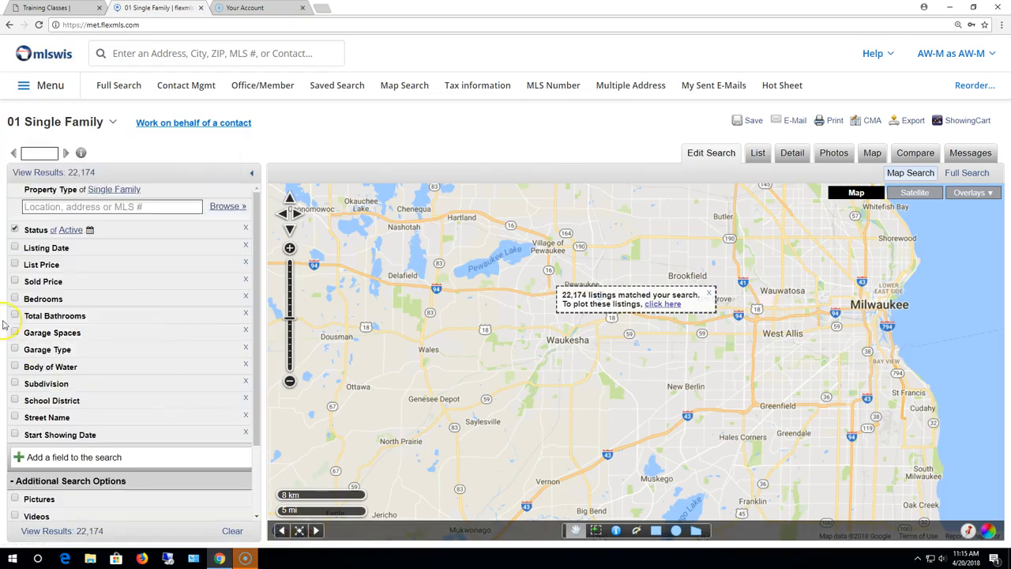
Step: Limit Bedrooms to 3 minimum and 4 maximum, leaving 16,494 listings
click(68, 300)
click(48, 314)
text(3)
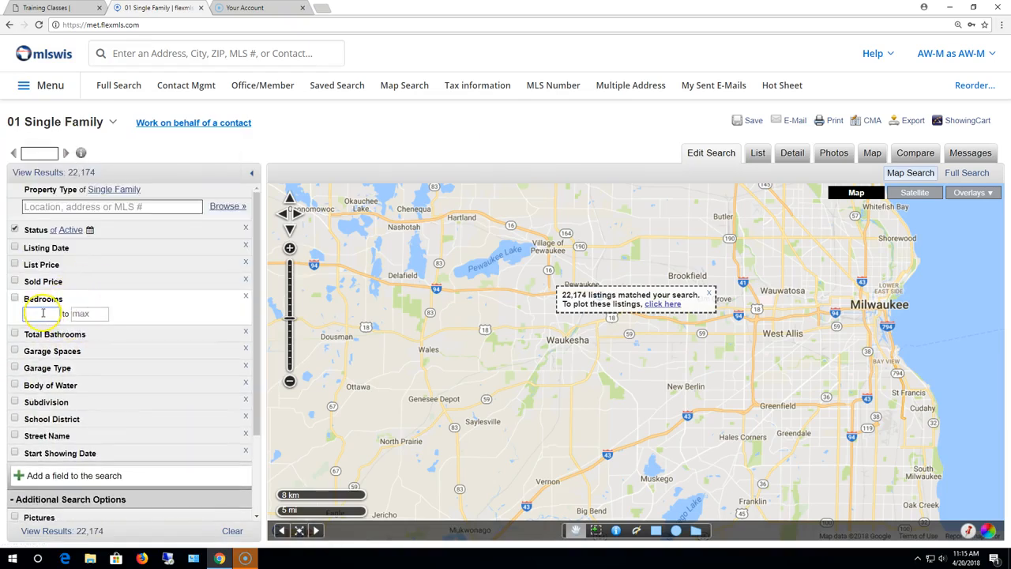
click(82, 314)
text(4)
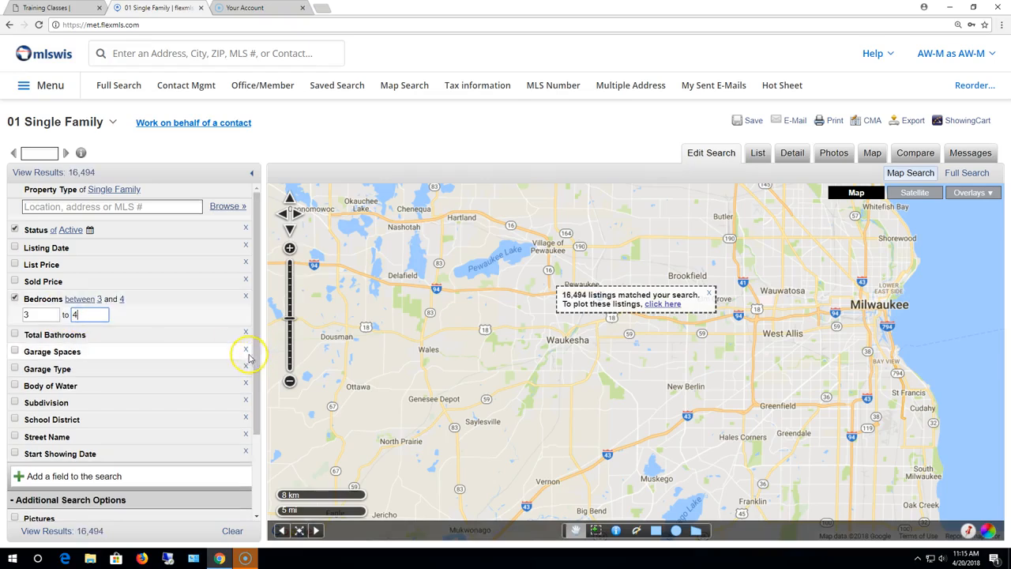
click(68, 266)
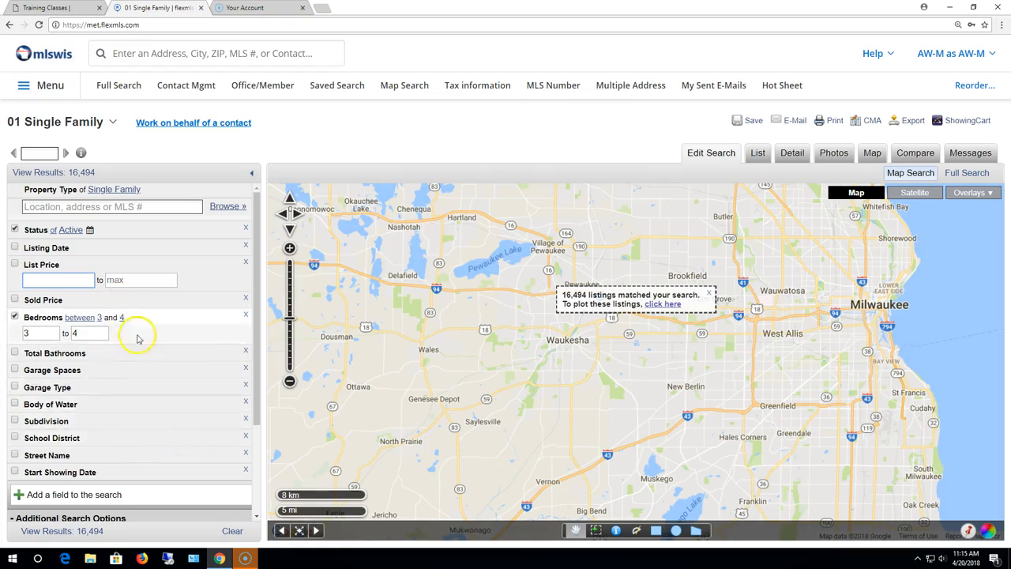
Step: Add the Basement field to the search and set it to Full, leaving 12,918 listings
click(82, 495)
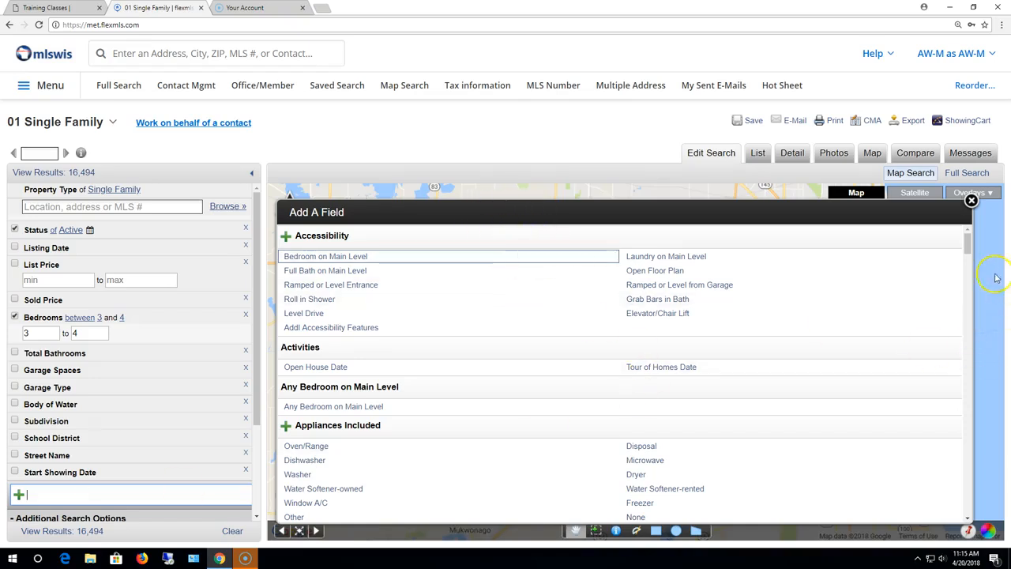
mouse_move(970, 245)
mouse_down()
mouse_move(971, 339)
mouse_move(964, 235)
mouse_up()
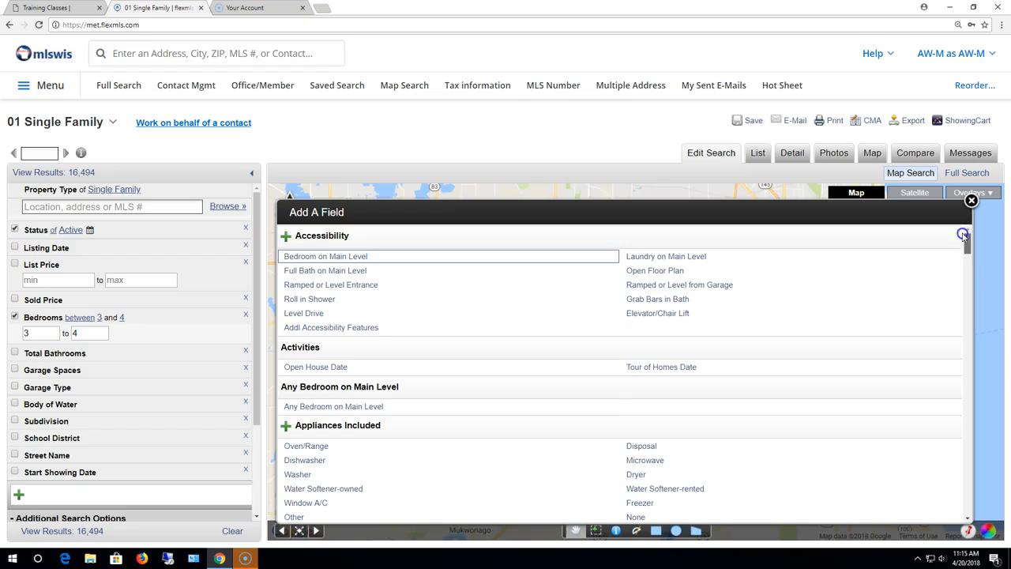
click(78, 493)
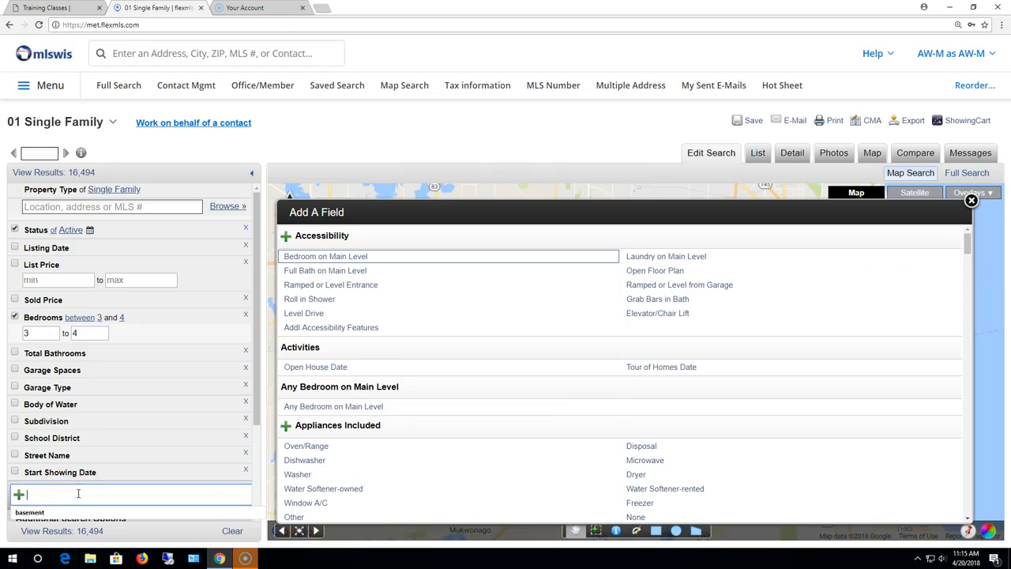
text(basement)
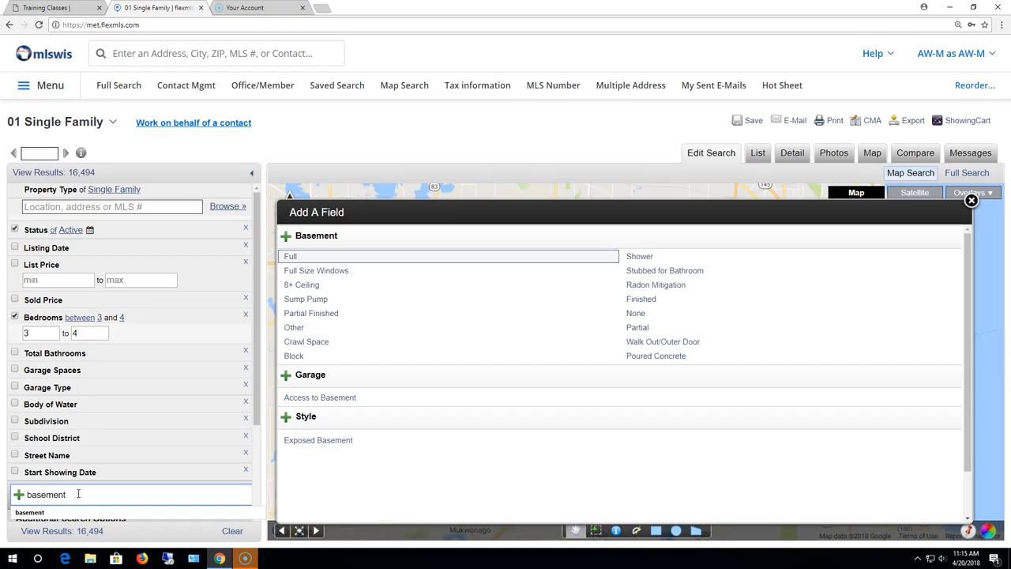
click(60, 512)
click(82, 494)
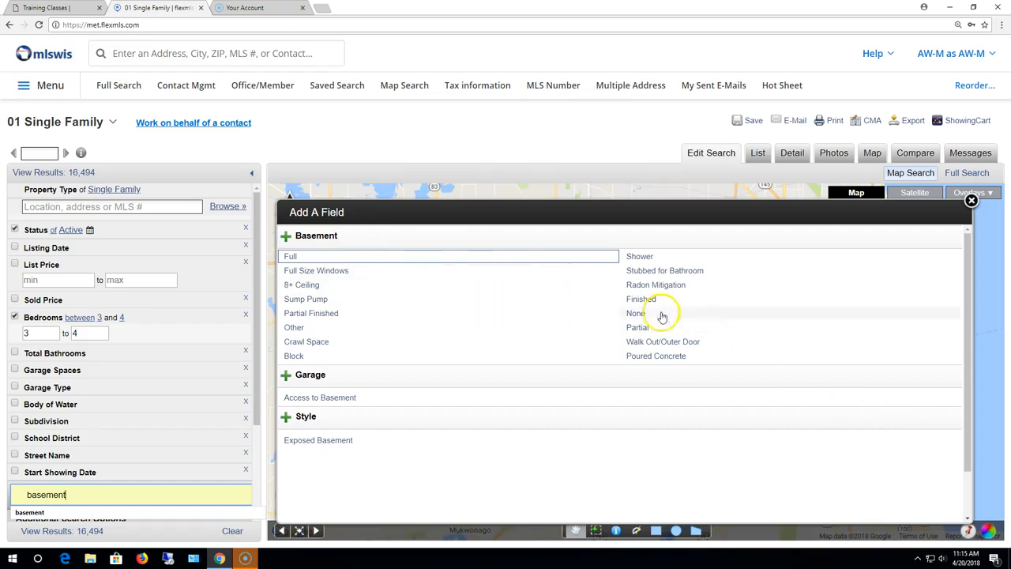
click(290, 258)
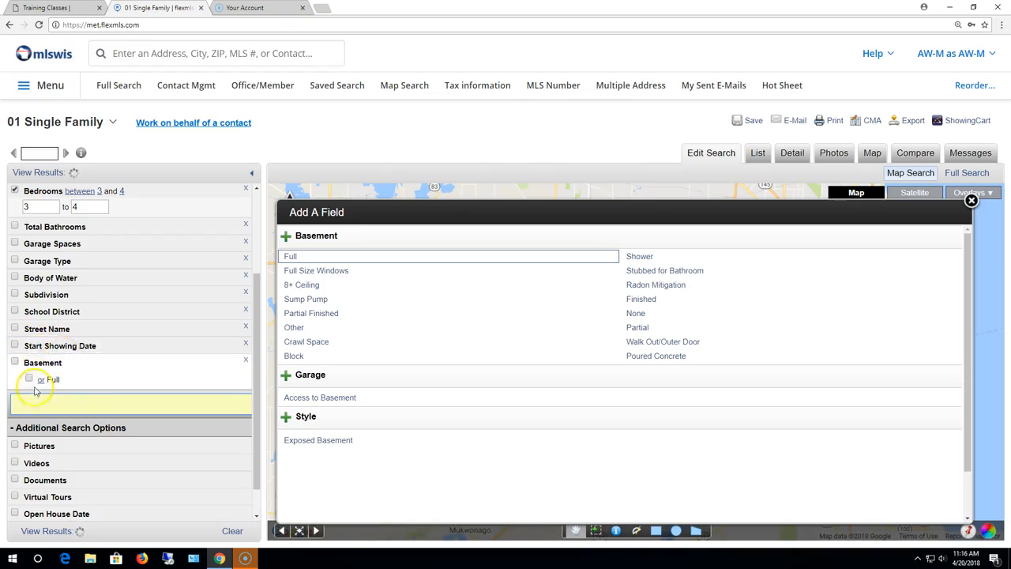
click(30, 379)
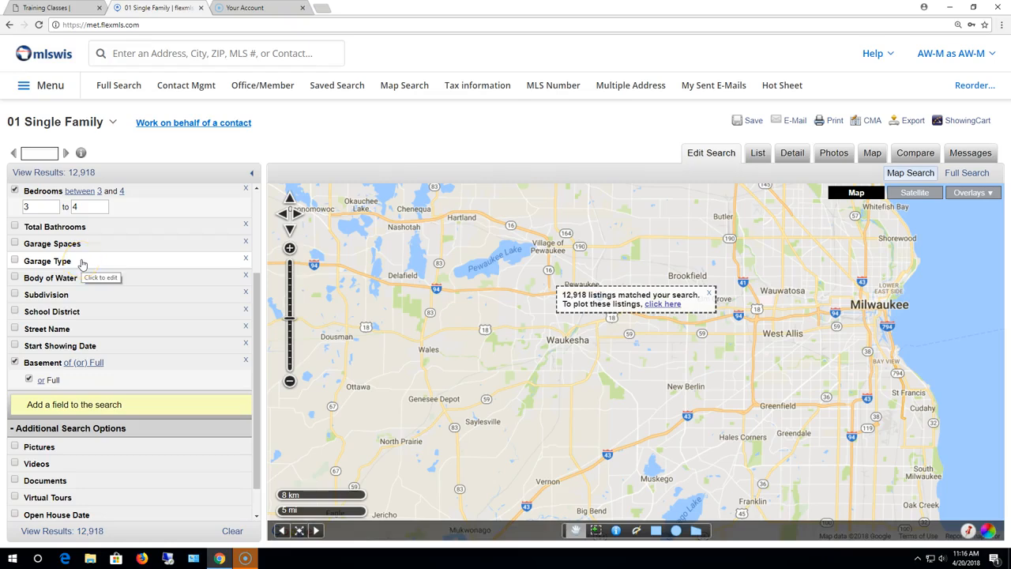
Step: Go to Preferences > My Quick Searches through the main menu
drag(256, 316, 259, 248)
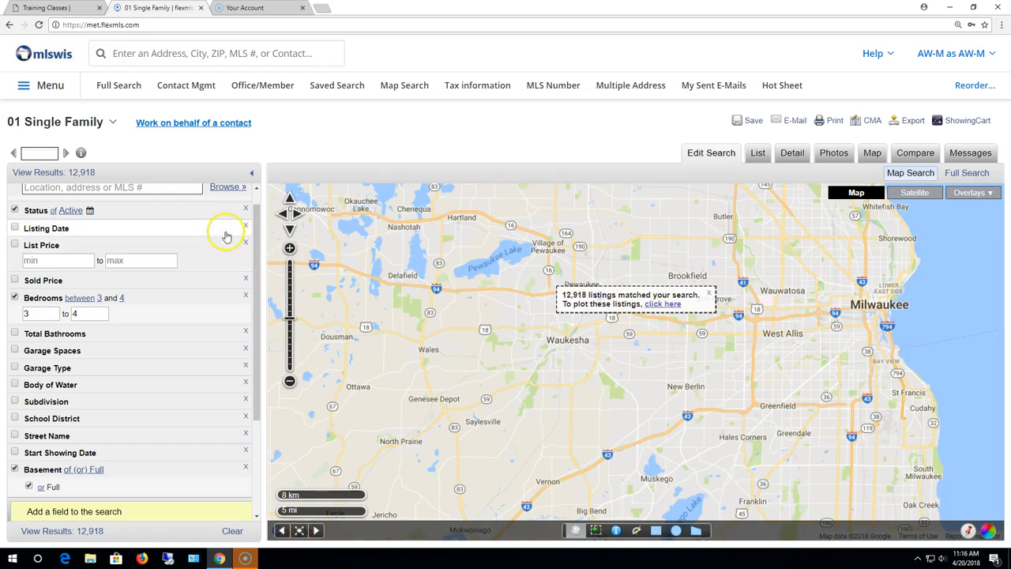
click(290, 248)
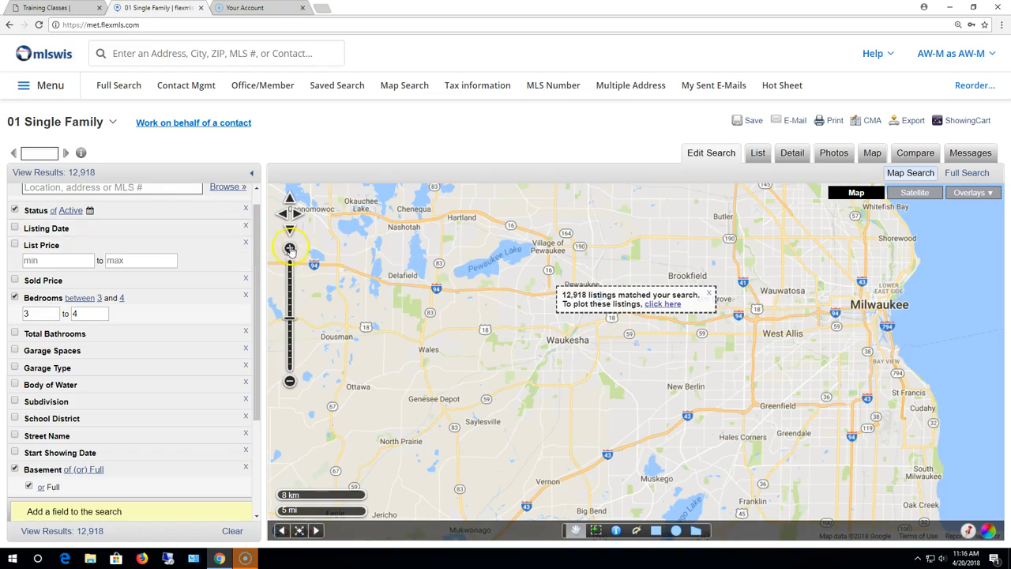
click(41, 86)
scroll(173, 269, down, 3)
scroll(188, 280, down, 3)
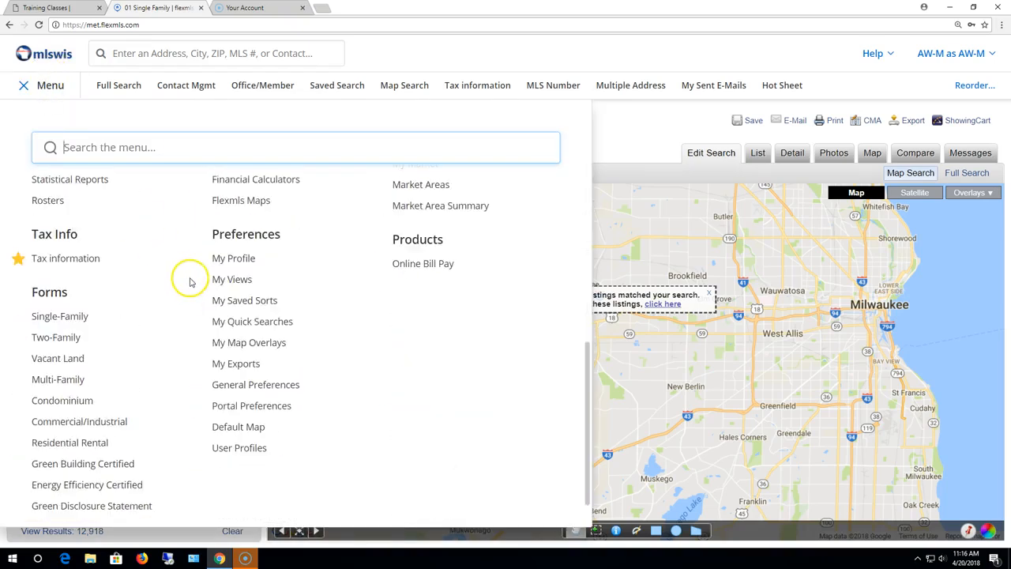
click(253, 323)
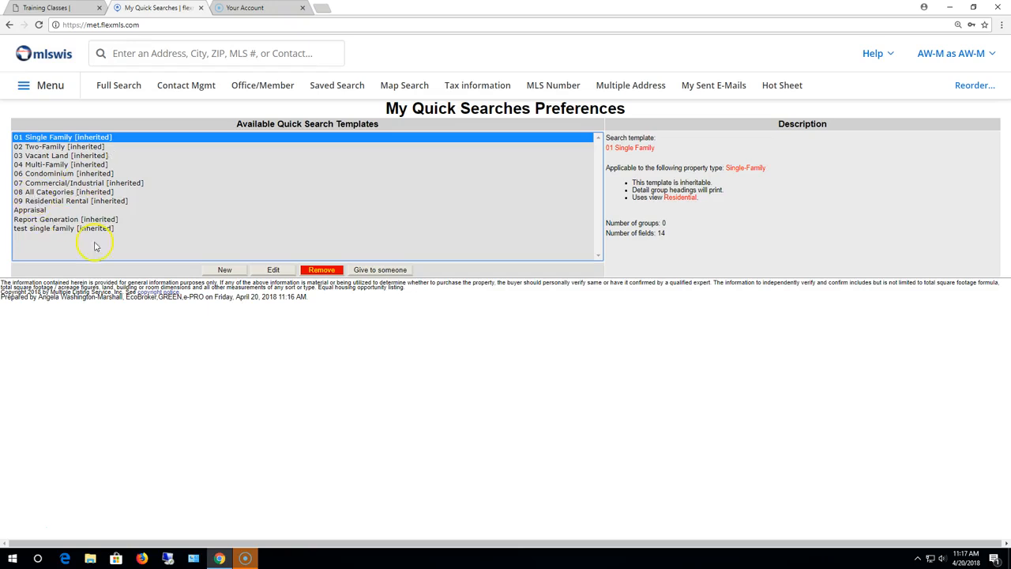
Step: Create template 'SF Lake Properties' for Single-Family with Address & MLS Number as default view
click(225, 271)
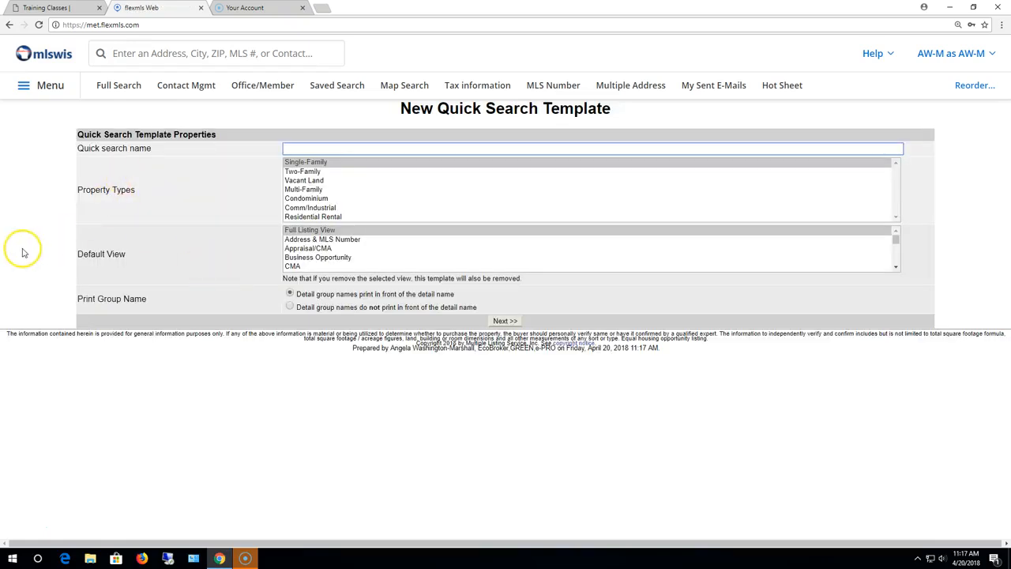
click(327, 148)
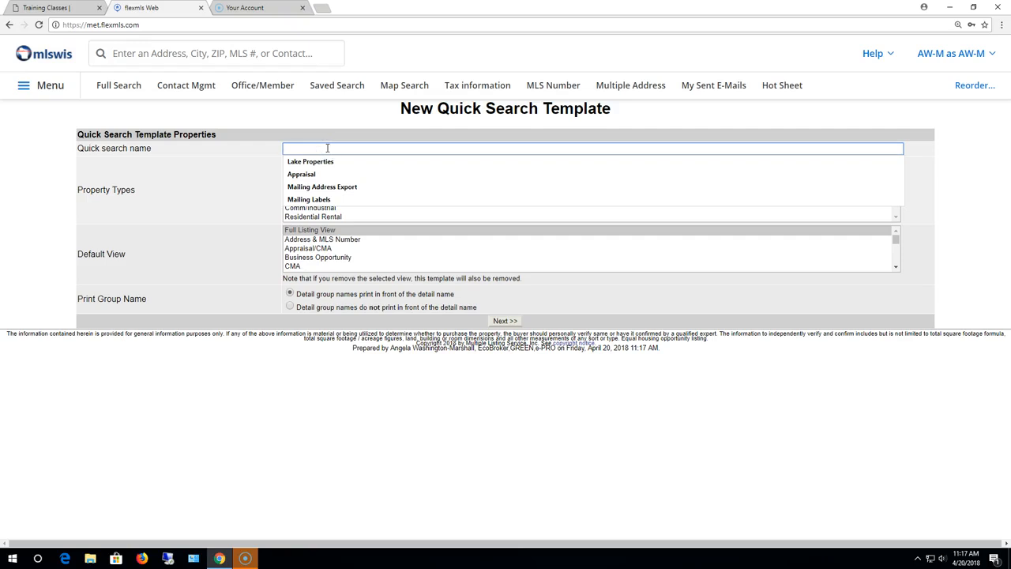
text(SF Lake Prop)
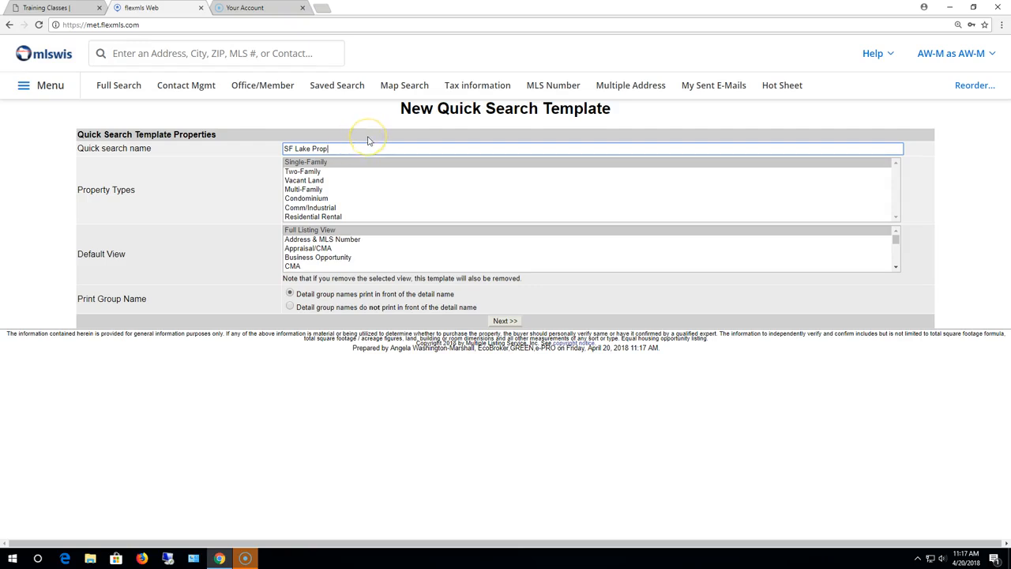
text(s)
click(306, 162)
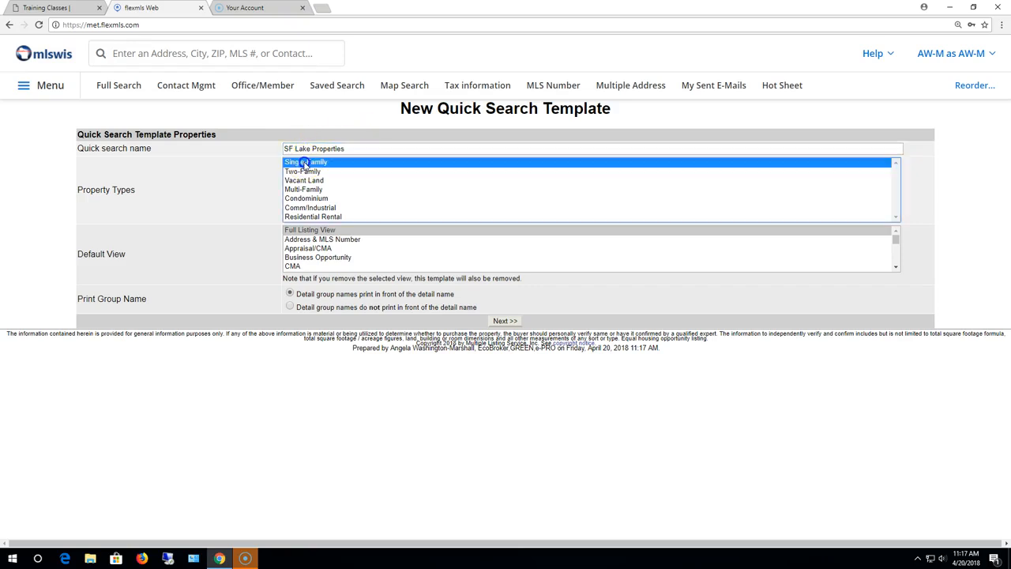
click(356, 242)
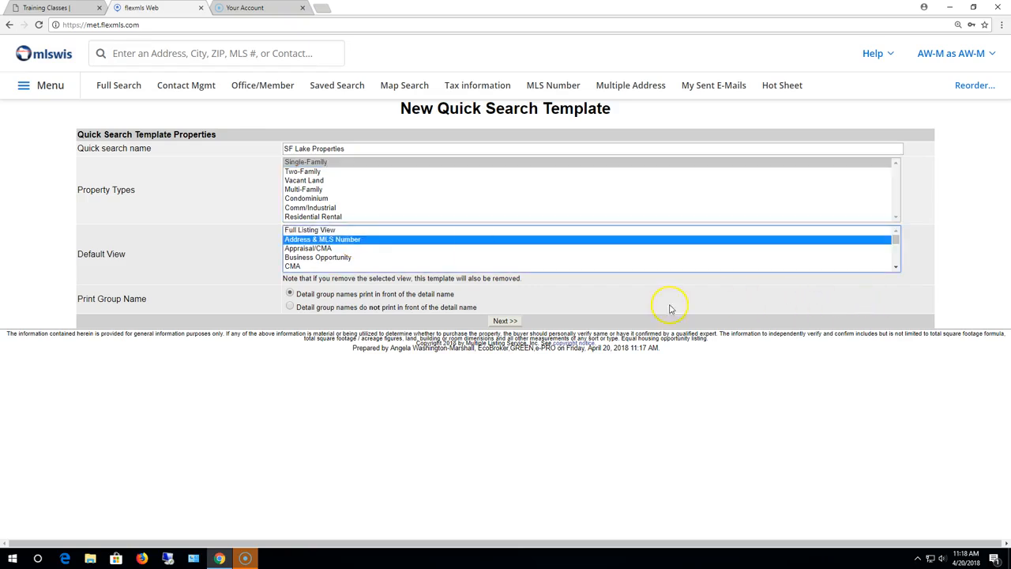
click(506, 320)
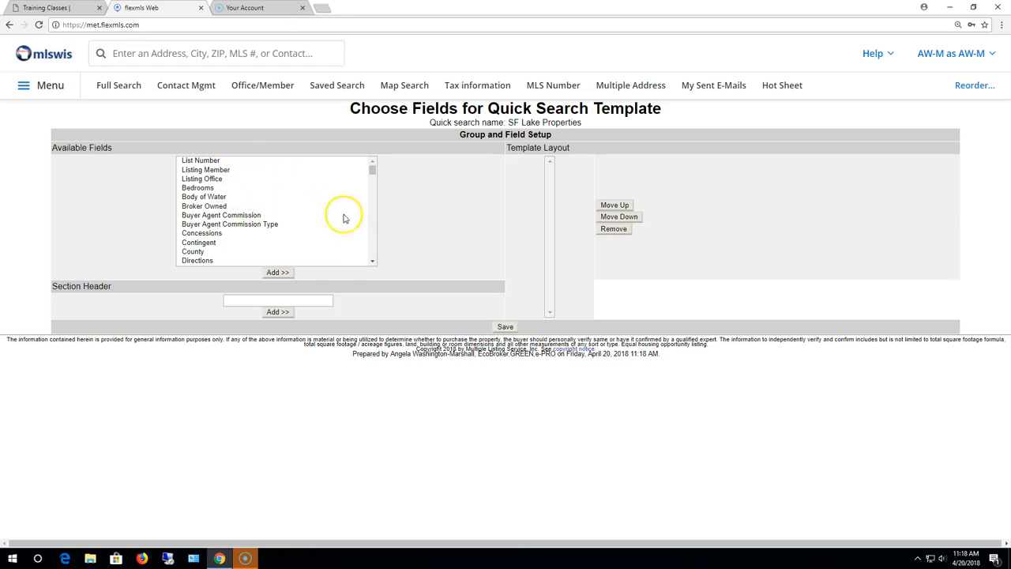
Step: Add Bedrooms, then Body of Water and Est. Acreage, to the template layout
click(209, 189)
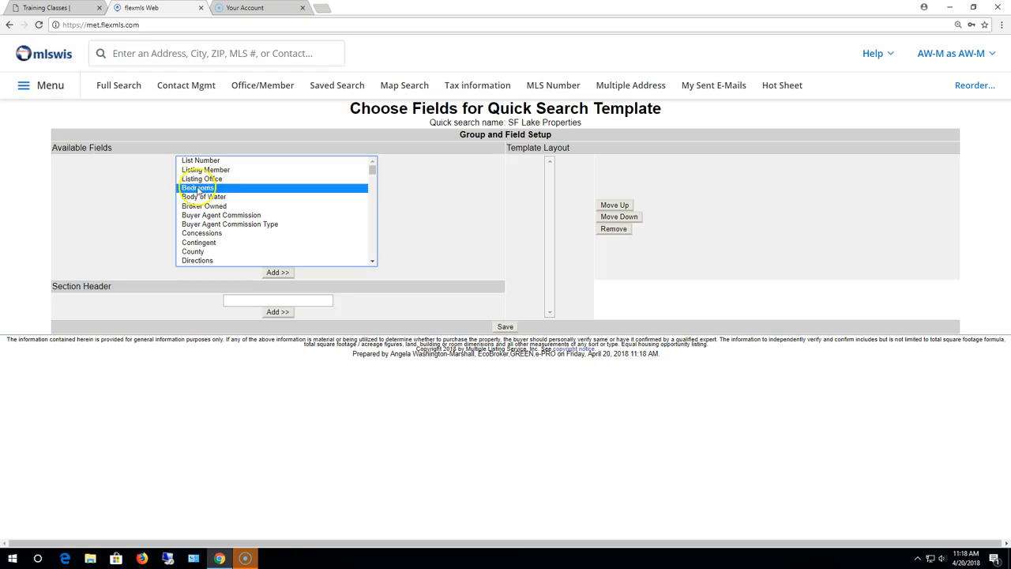
click(276, 272)
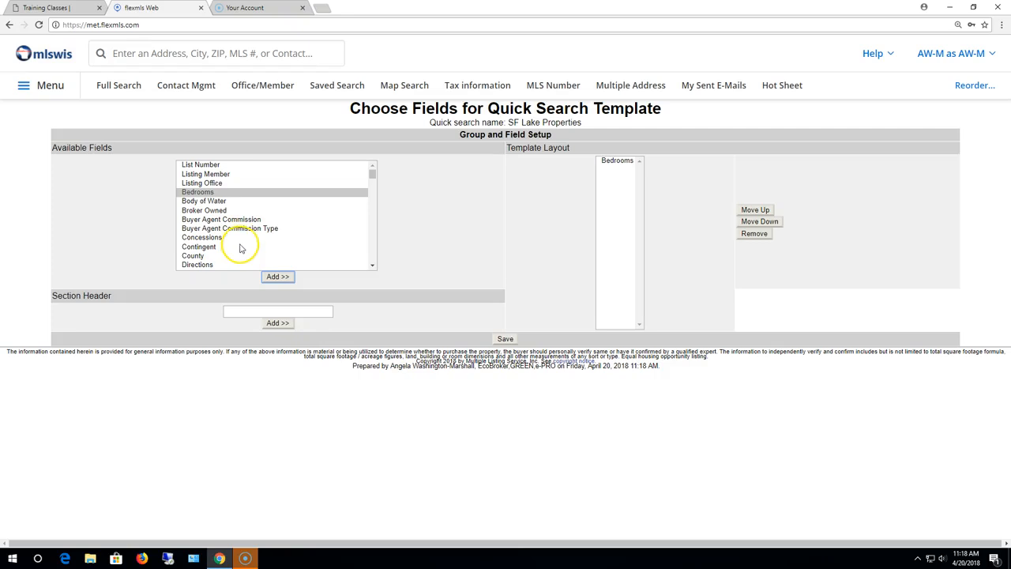
click(223, 202)
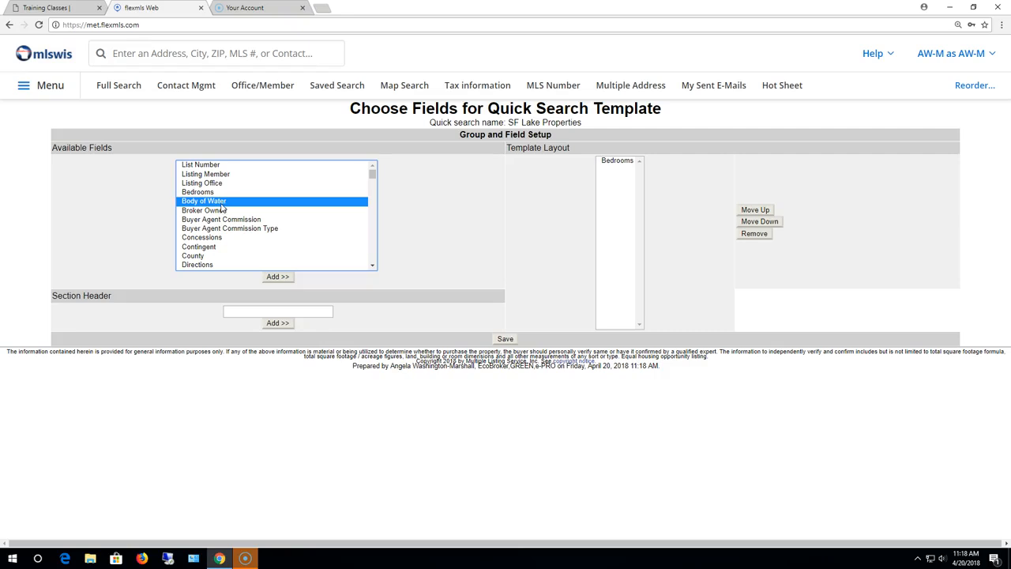
click(373, 266)
click(373, 265)
click(373, 266)
click(373, 265)
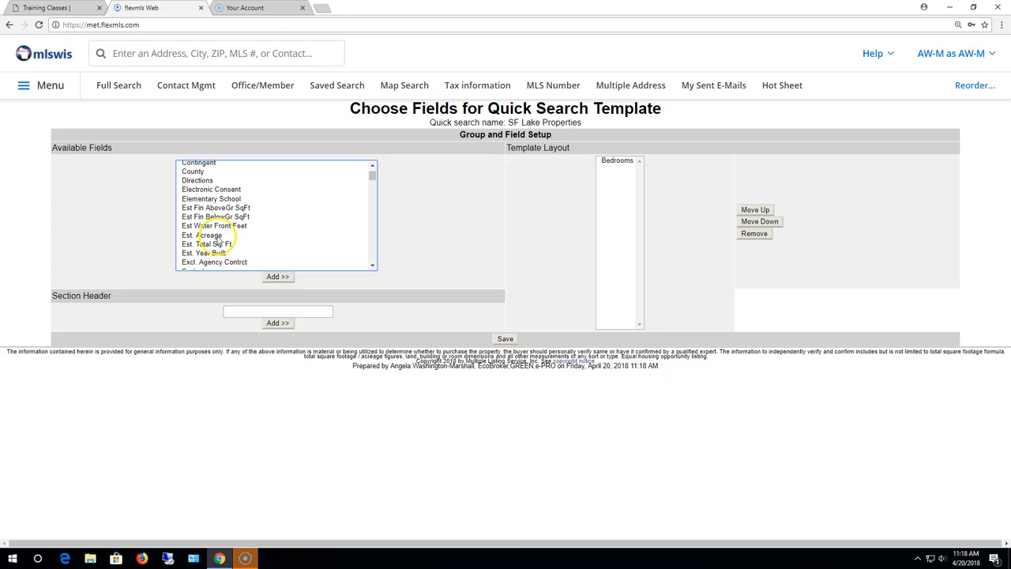
click(208, 235)
click(284, 277)
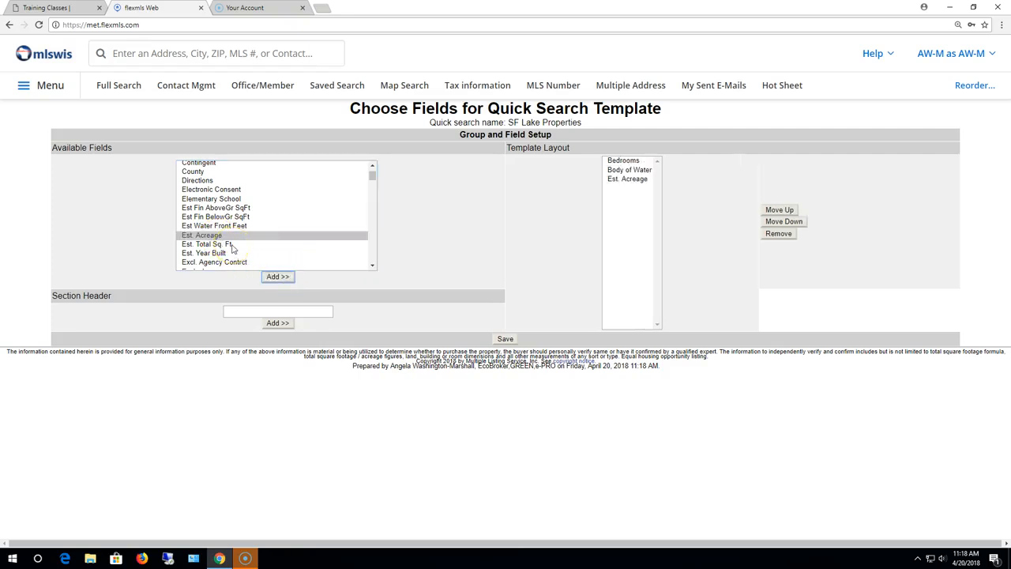
Step: Pick Est. Total Sq. Ft., Est. Year Built and Garage Type from Available Fields
click(233, 245)
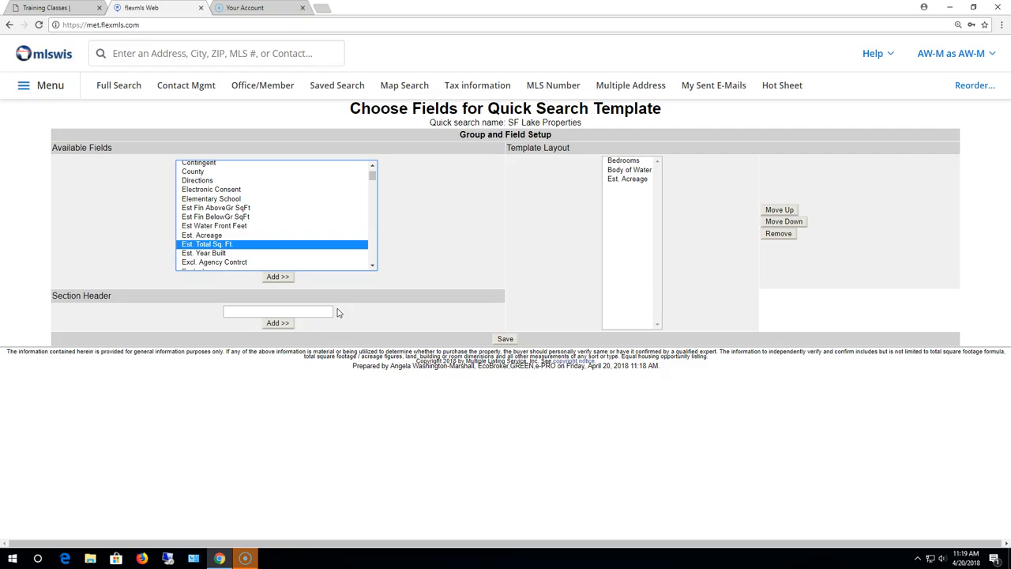
ctrl+click(207, 253)
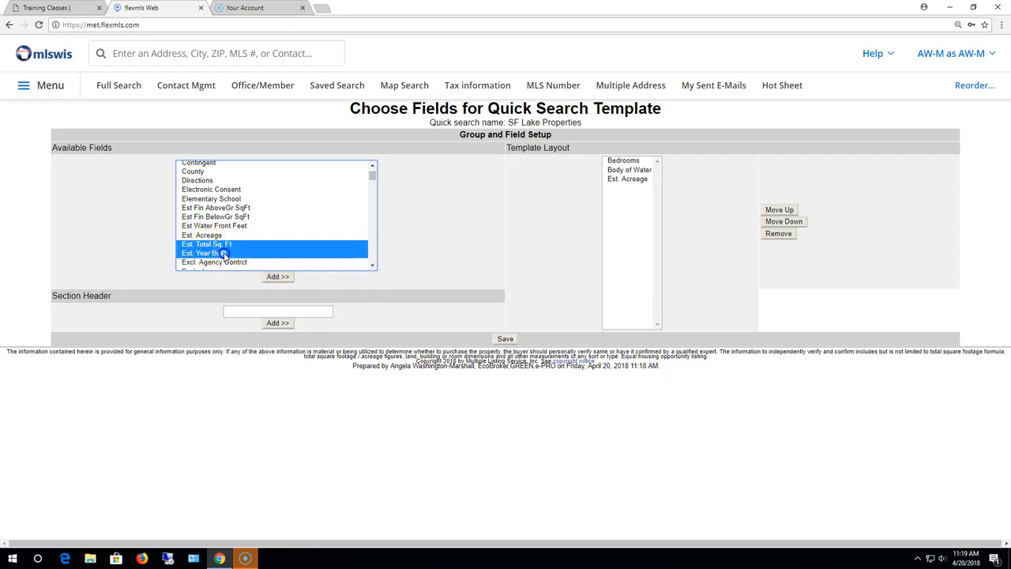
click(374, 267)
click(374, 267)
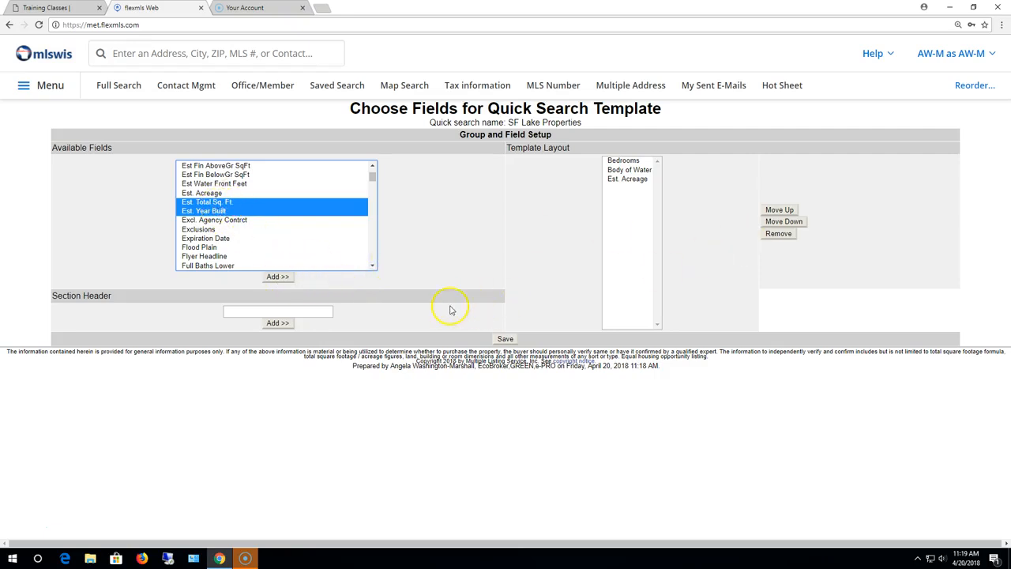
click(372, 267)
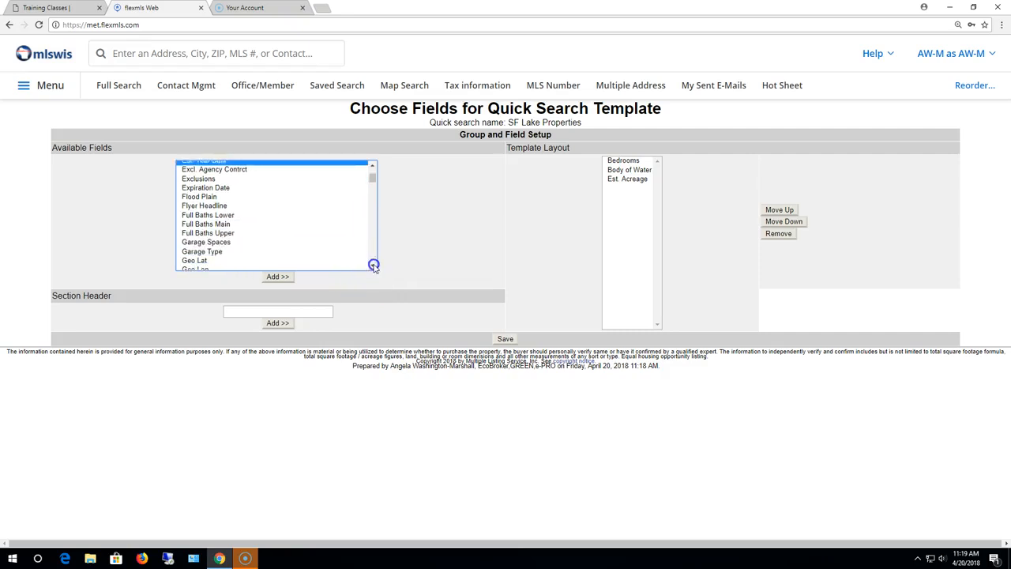
click(374, 267)
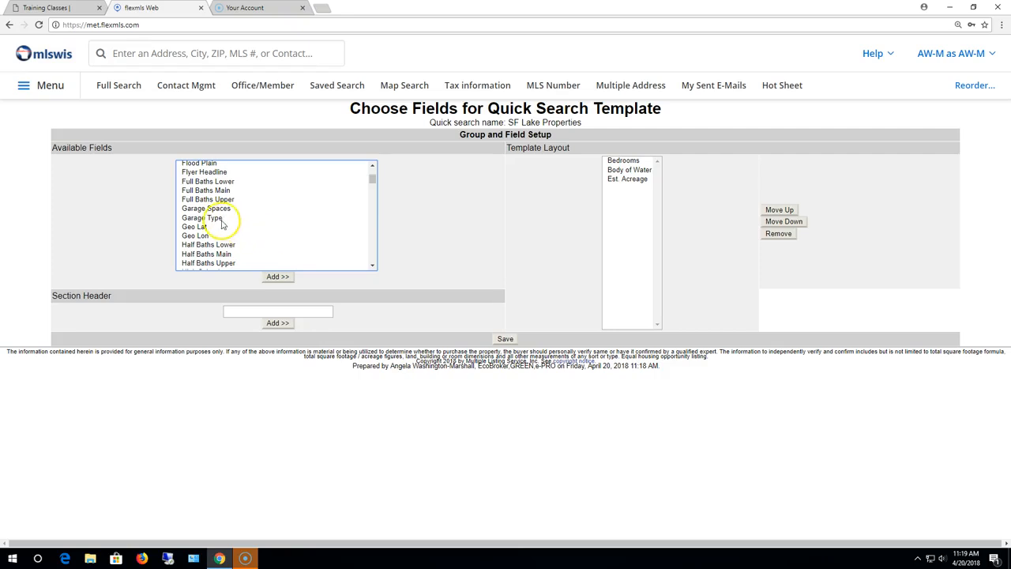
click(221, 219)
ctrl+click(218, 209)
click(373, 266)
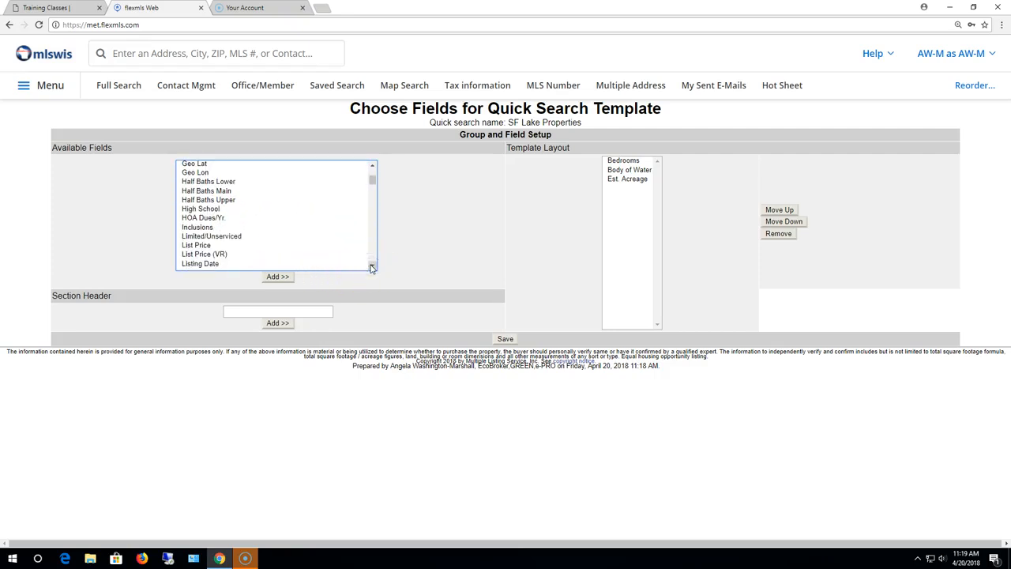
Step: Scroll through Available Fields, picking List Price and then Total Bathrooms
click(220, 224)
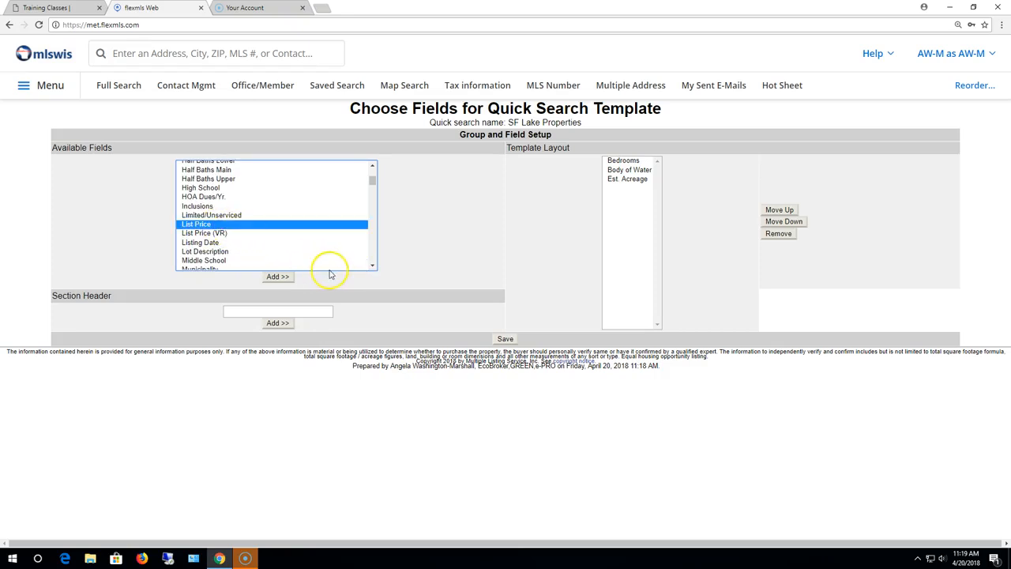
click(372, 267)
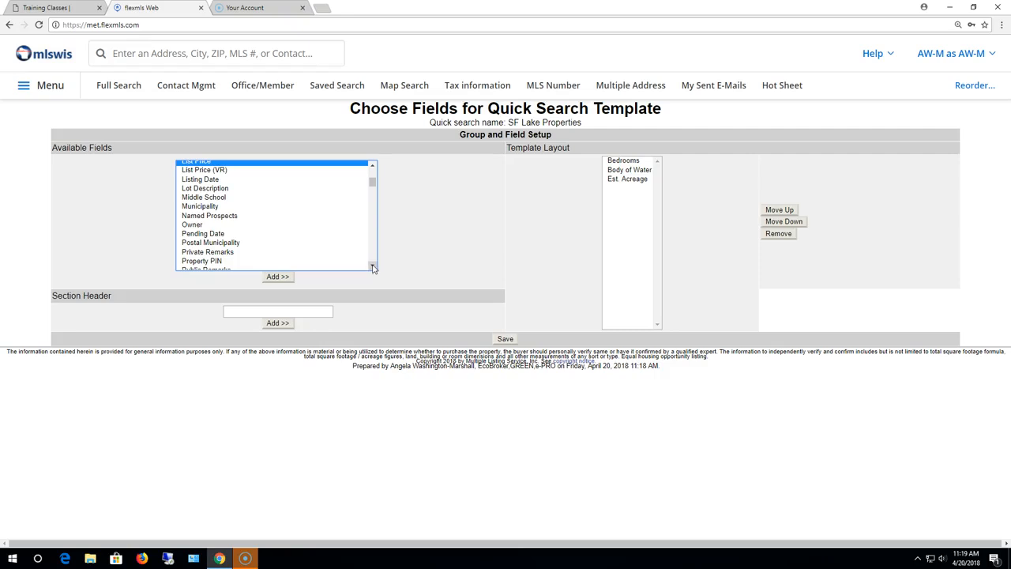
click(373, 267)
click(372, 267)
click(372, 266)
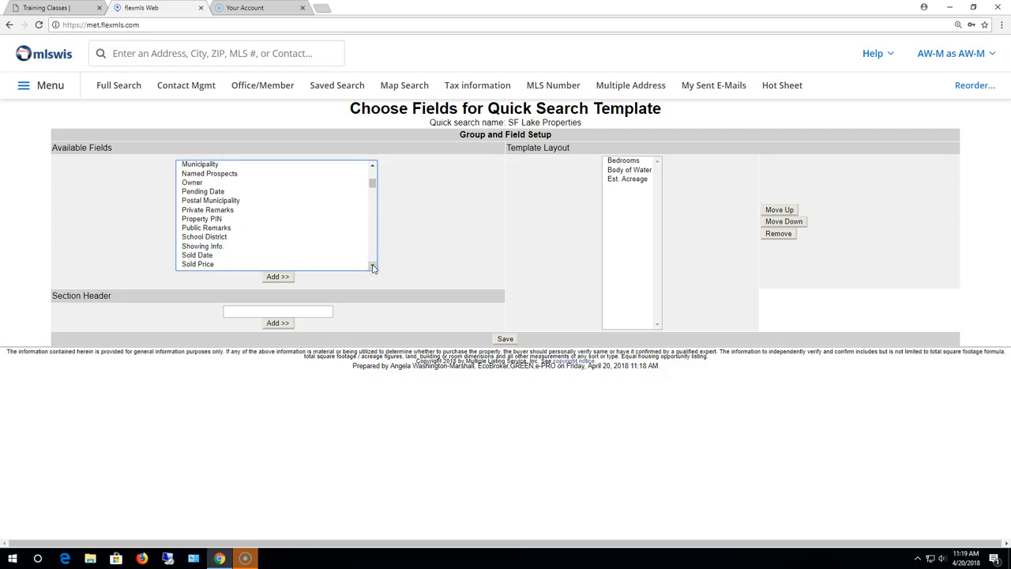
click(372, 266)
click(373, 267)
click(372, 267)
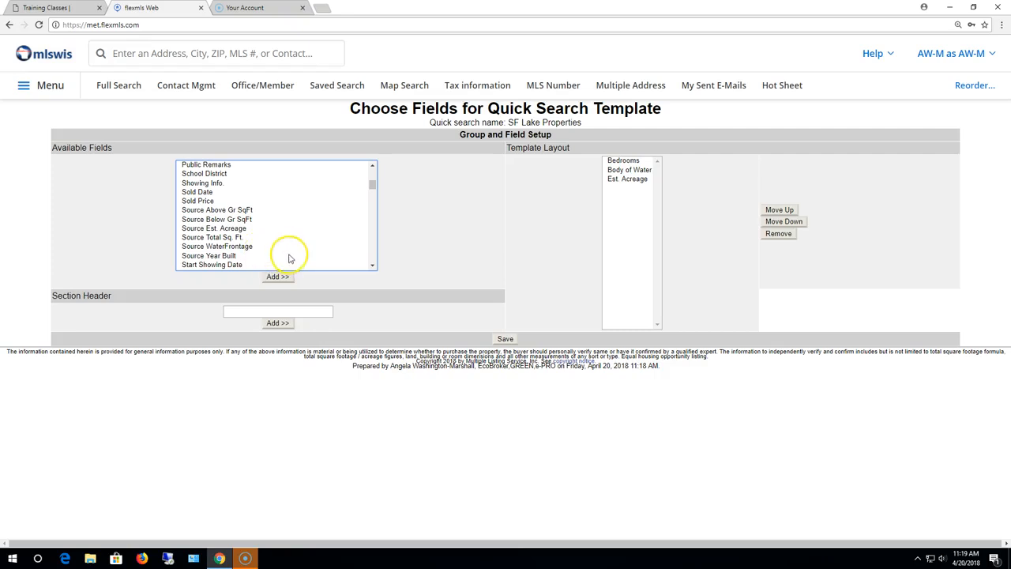
click(372, 266)
click(372, 266)
click(372, 266)
click(372, 266)
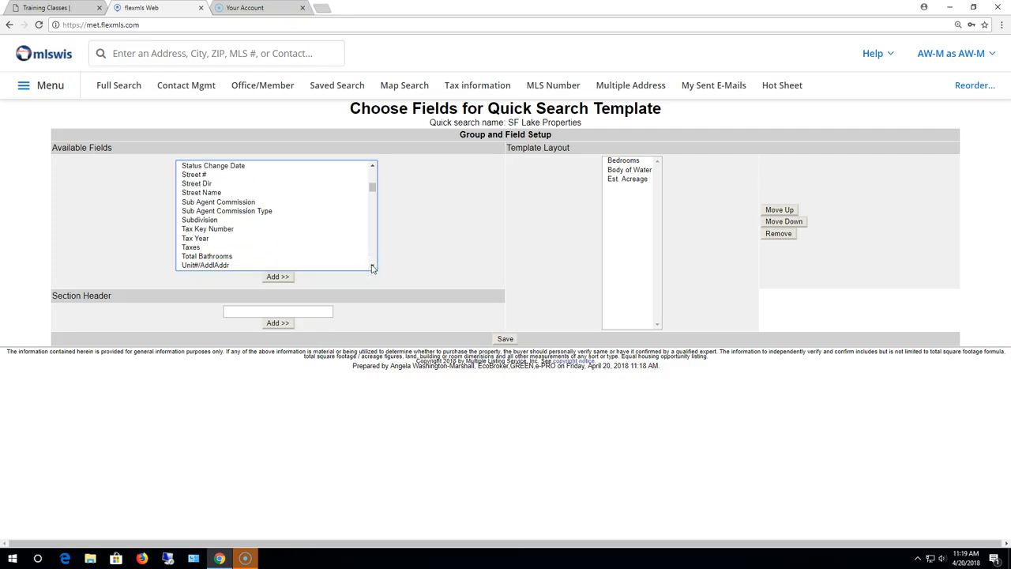
click(372, 267)
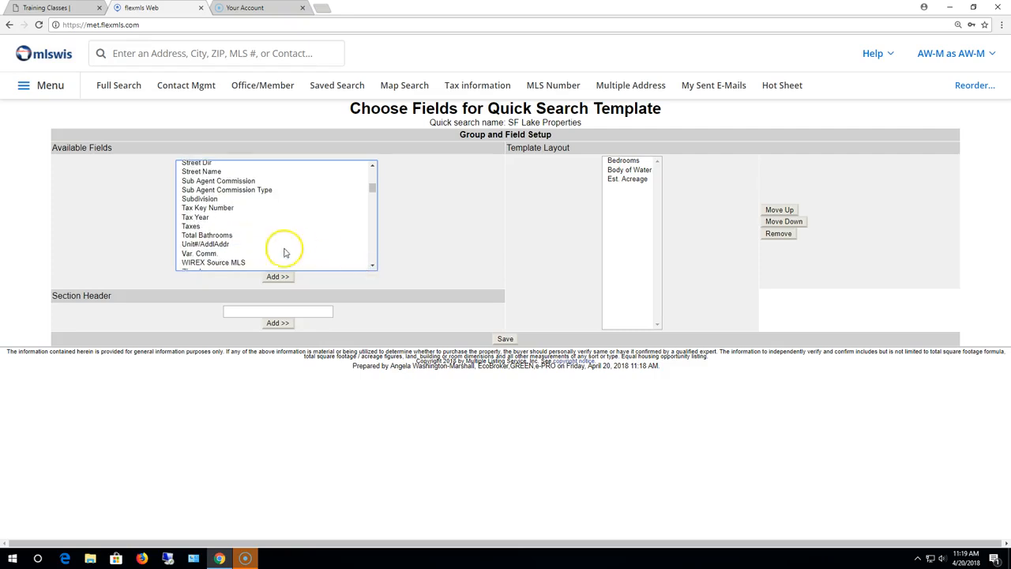
click(223, 236)
Step: Scroll the Available Fields list down to the water-related Type fields
click(372, 267)
click(371, 267)
click(371, 267)
click(372, 267)
click(371, 267)
click(371, 267)
click(372, 267)
click(371, 267)
click(372, 268)
click(371, 267)
click(372, 268)
click(371, 267)
click(372, 267)
click(371, 267)
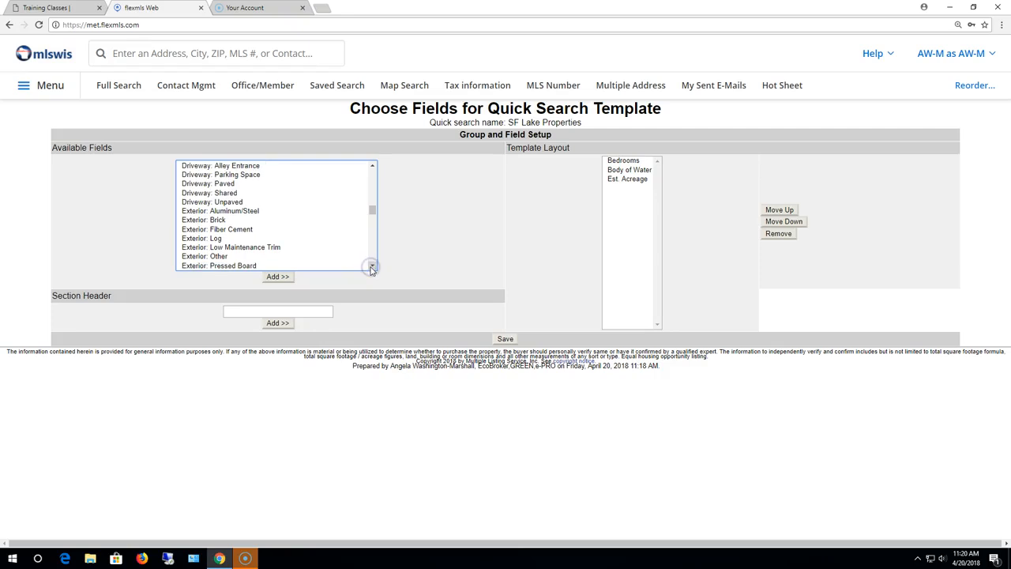
click(372, 267)
click(372, 267)
click(371, 267)
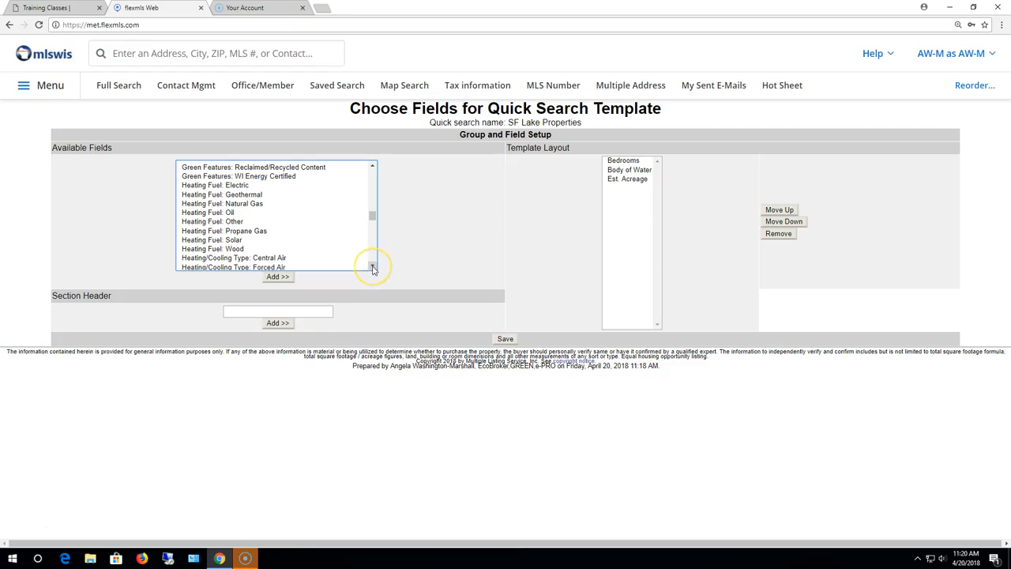
click(372, 267)
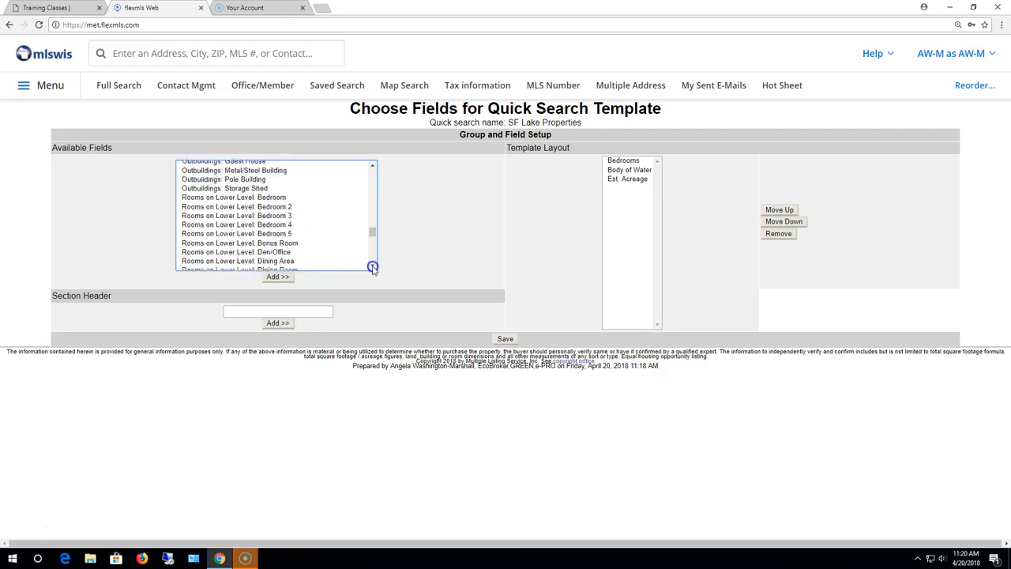
click(372, 165)
click(371, 164)
click(371, 164)
click(371, 164)
click(371, 164)
click(372, 165)
click(371, 164)
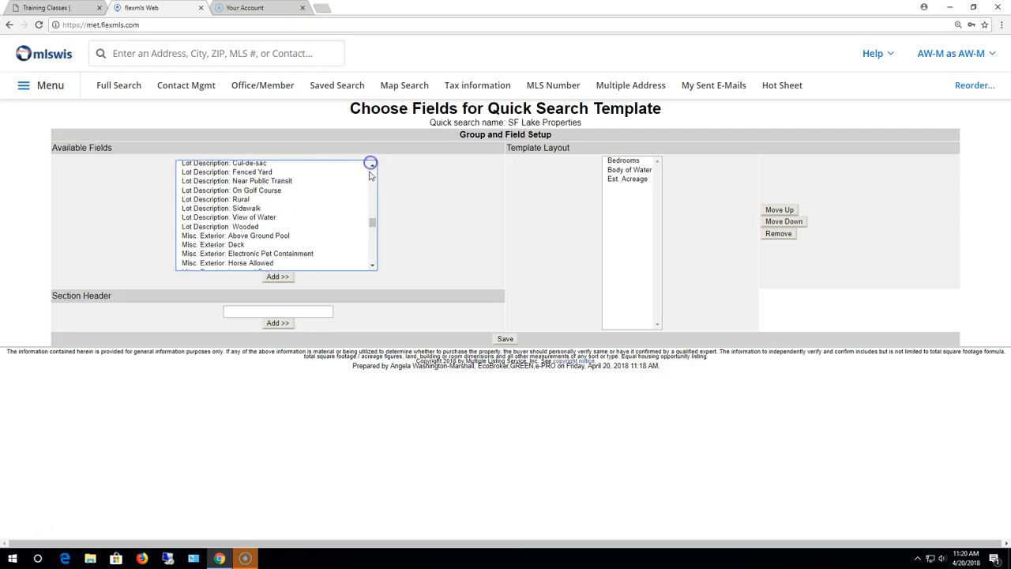
click(372, 268)
click(371, 267)
click(371, 267)
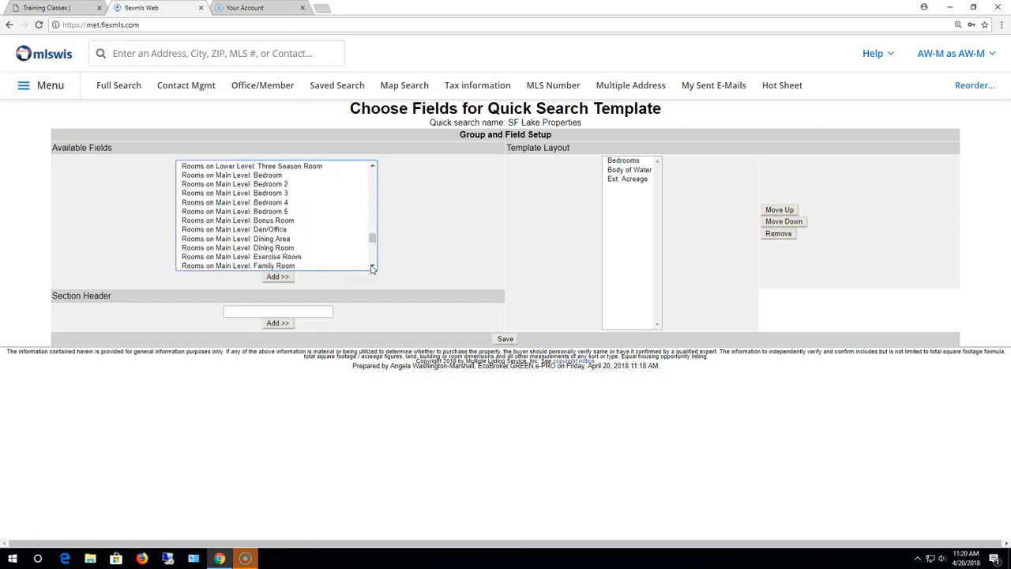
click(371, 267)
click(372, 267)
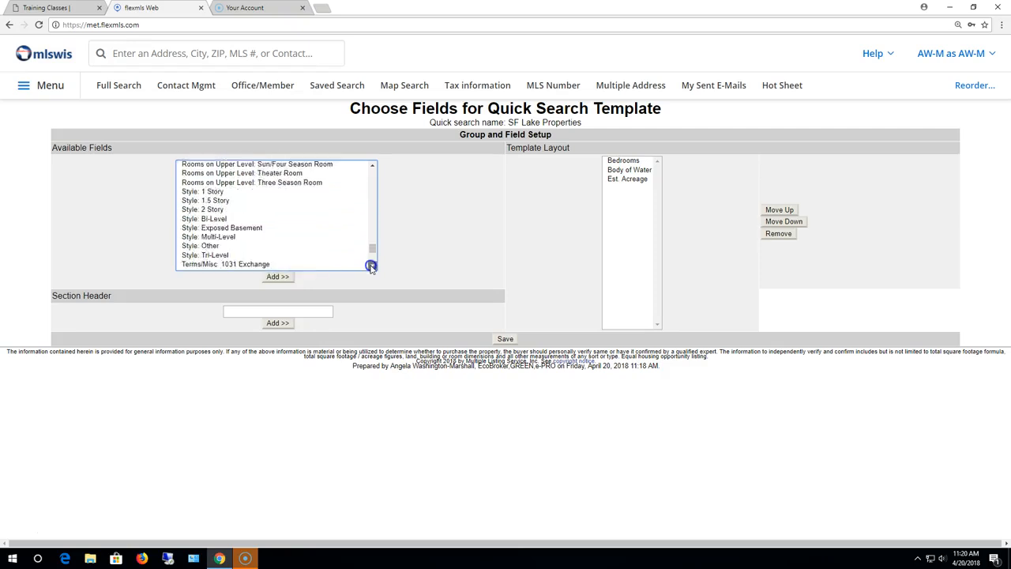
click(373, 166)
click(374, 167)
click(375, 166)
click(372, 267)
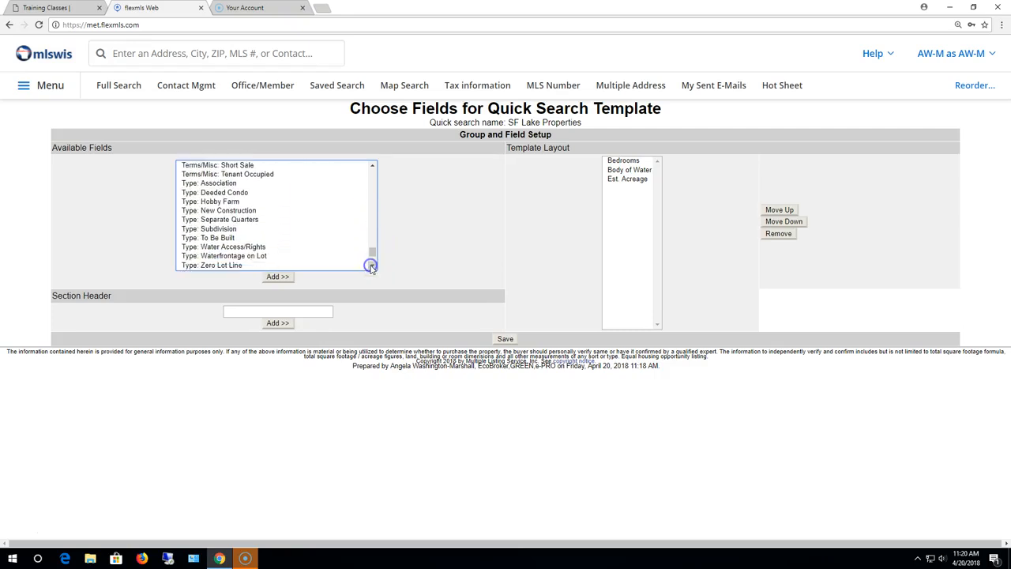
click(371, 266)
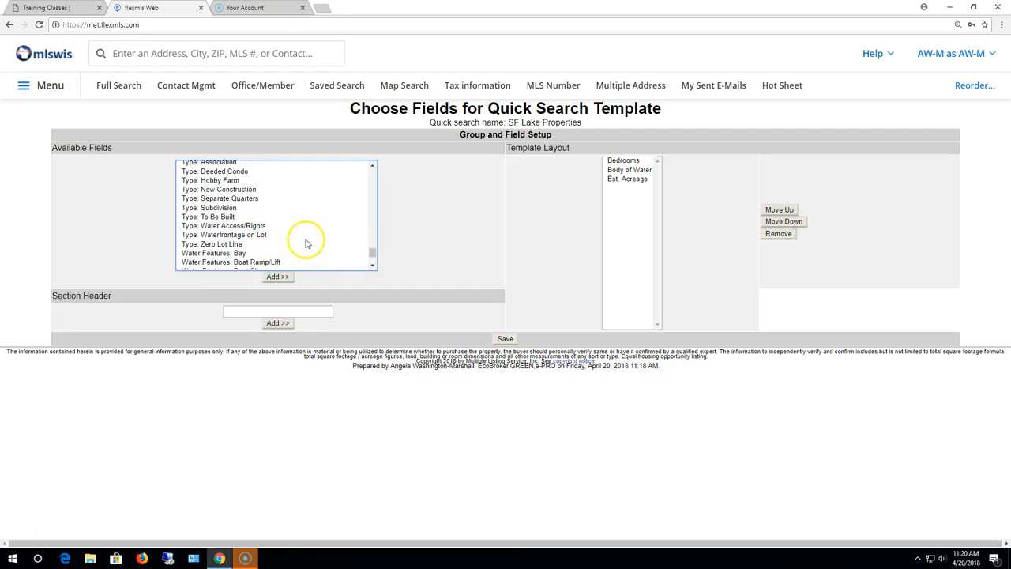
Step: Select both Type: Water Access/Rights and Type: Waterfrontage on Lot
click(261, 226)
ctrl+click(262, 234)
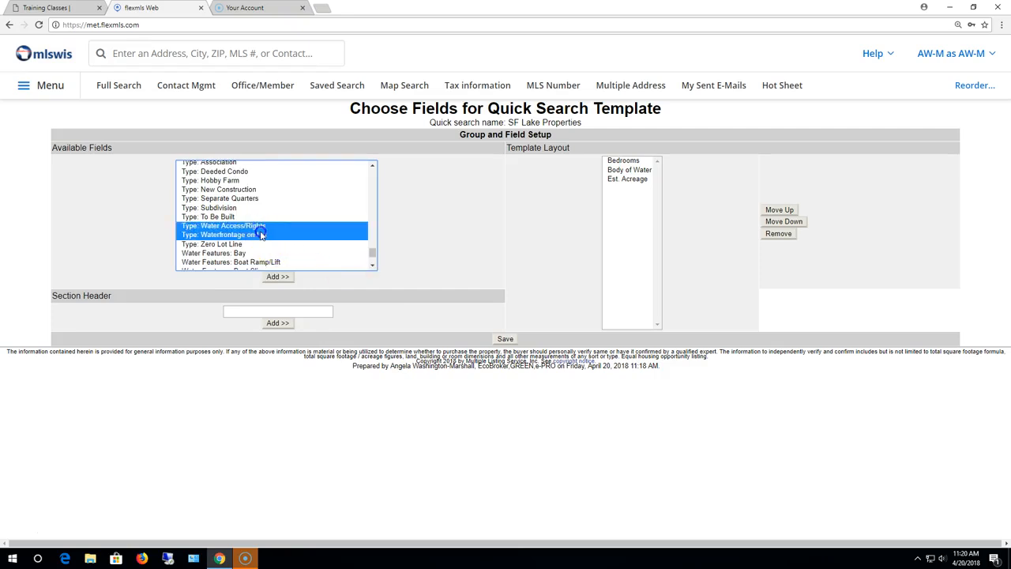
click(372, 267)
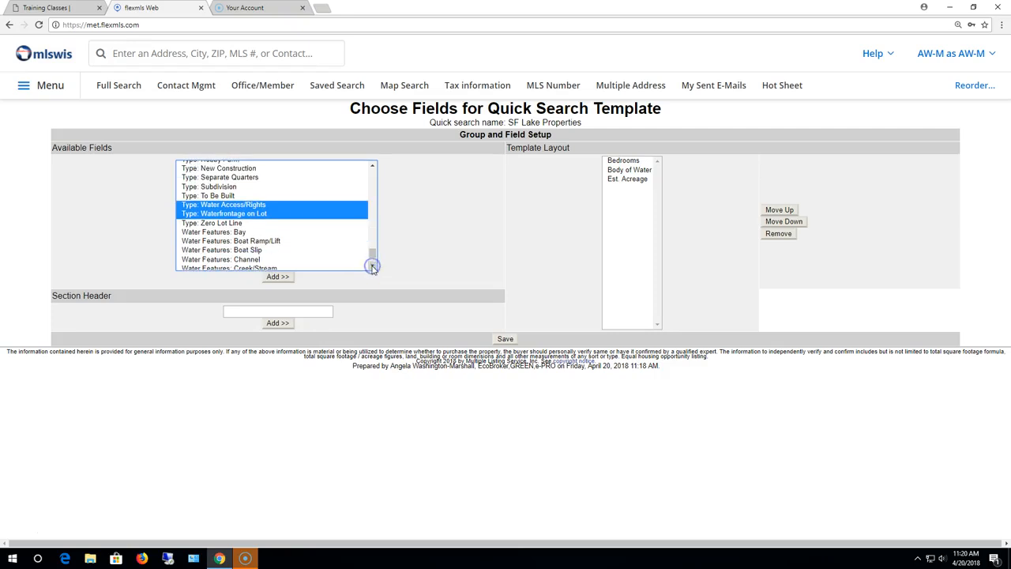
click(373, 267)
click(372, 267)
click(372, 267)
click(373, 267)
click(372, 267)
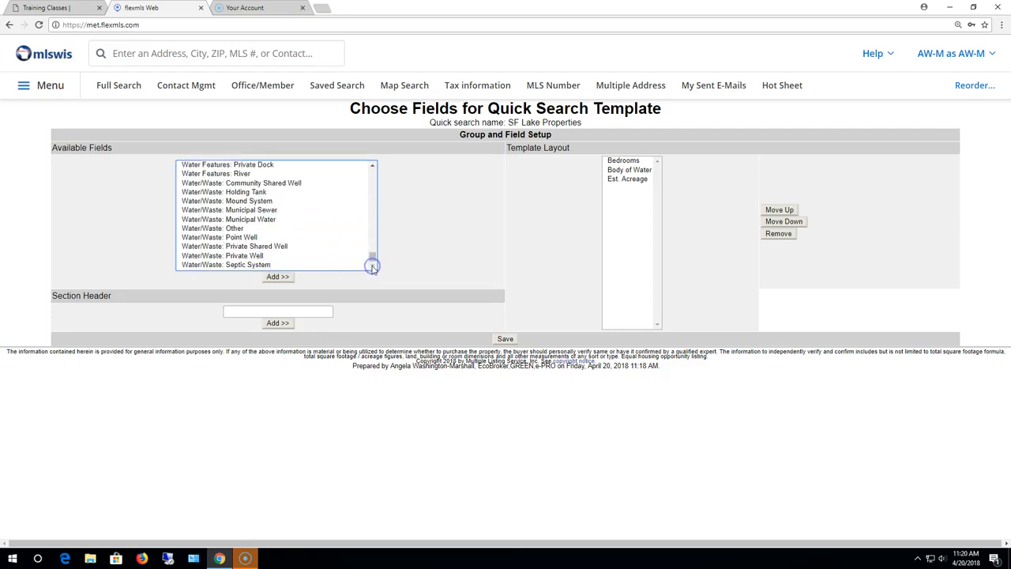
Step: Add the two water fields to the layout and move List Price to the top
click(278, 277)
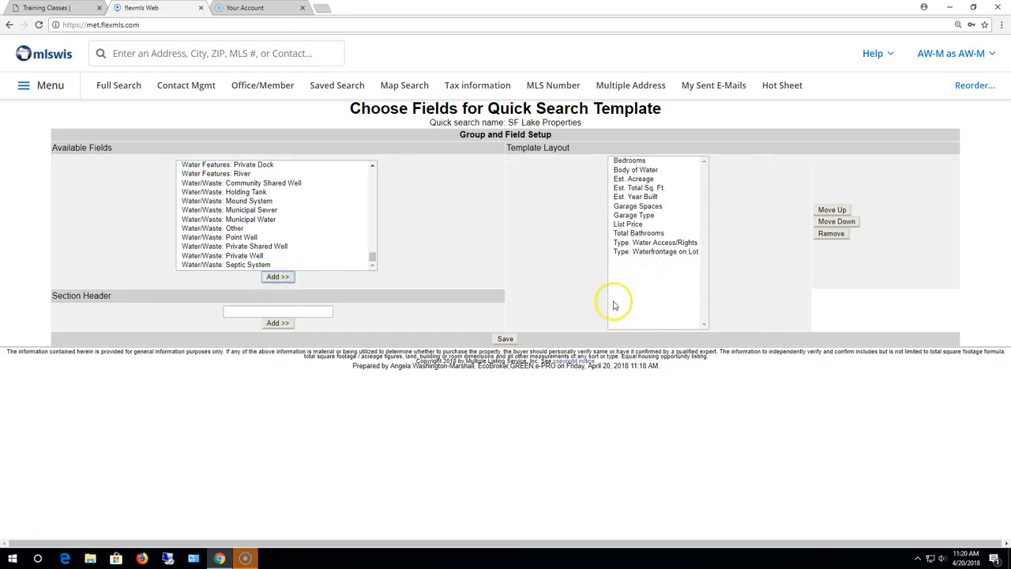
click(632, 226)
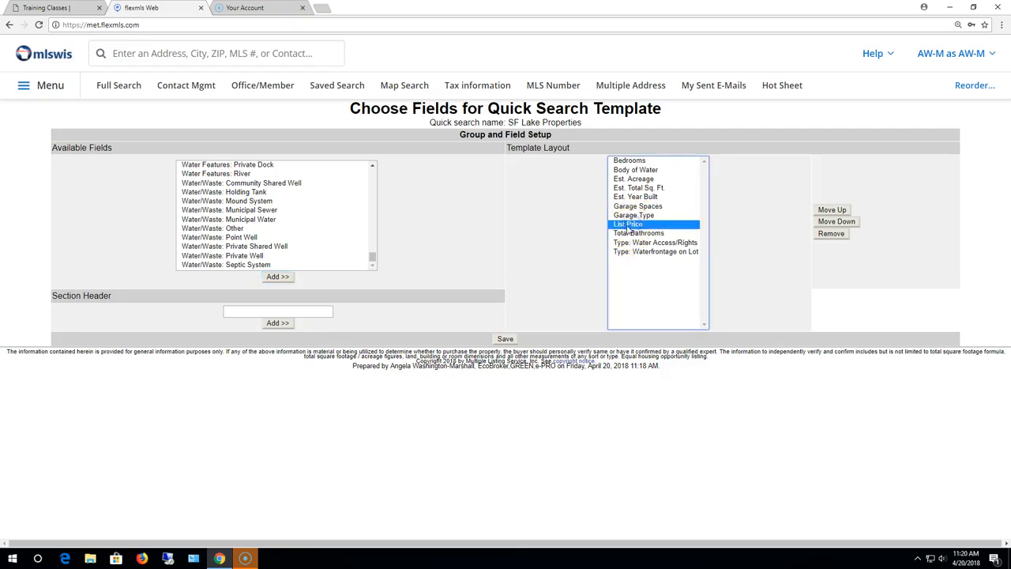
click(832, 210)
click(832, 210)
click(832, 210)
click(832, 210)
click(832, 210)
click(832, 210)
click(832, 210)
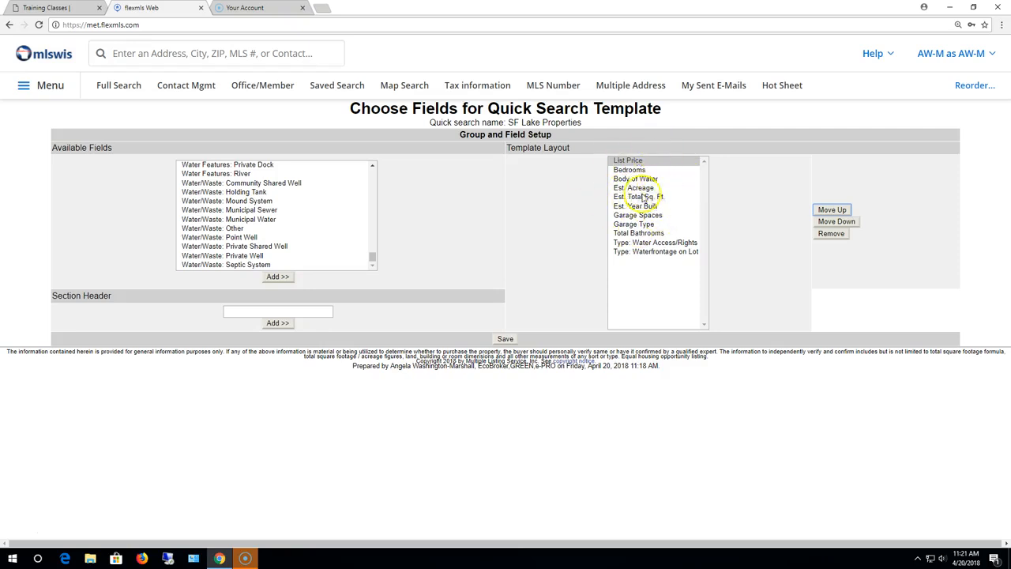
Step: Save the 11-field SF Lake Properties template and review its details in My Quick Searches
click(505, 340)
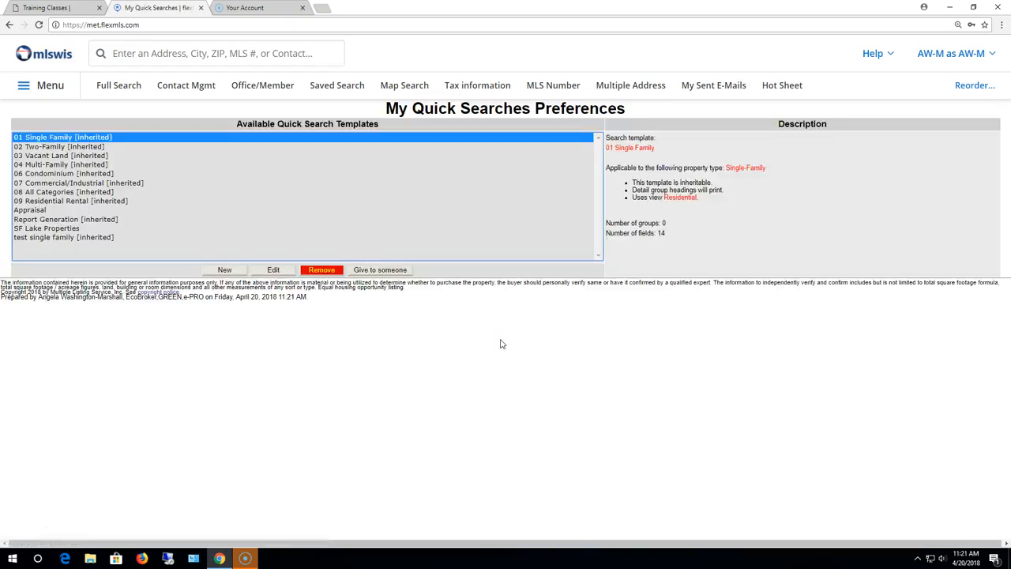
click(72, 228)
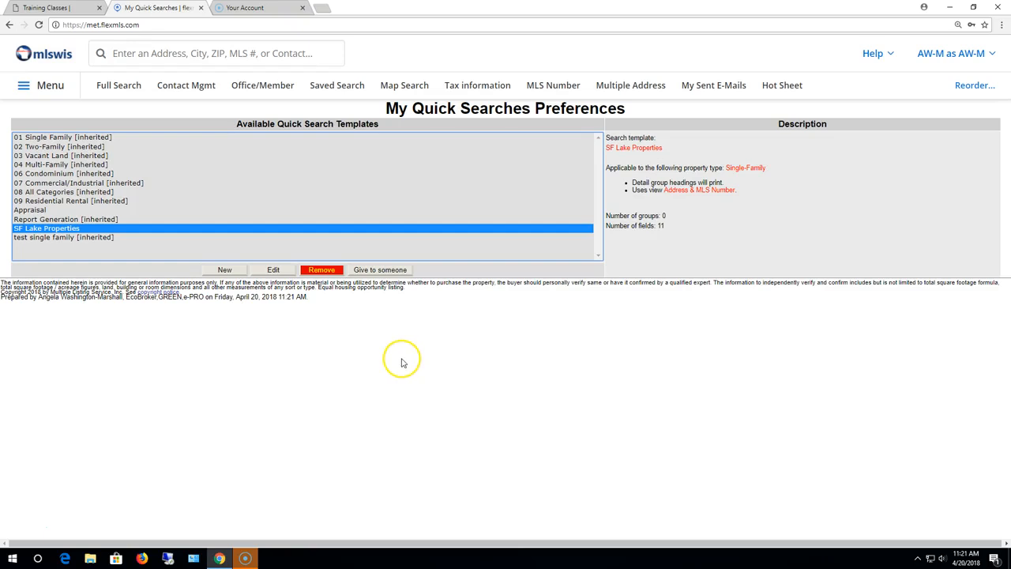
click(45, 87)
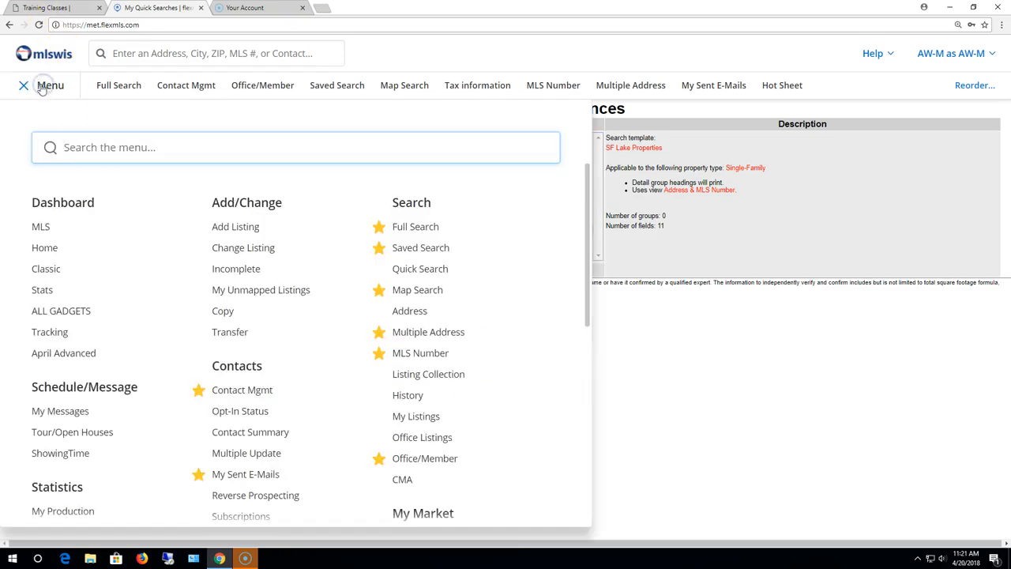
Step: Run Quick Search with the SF Lake Properties template to show its fields
click(421, 269)
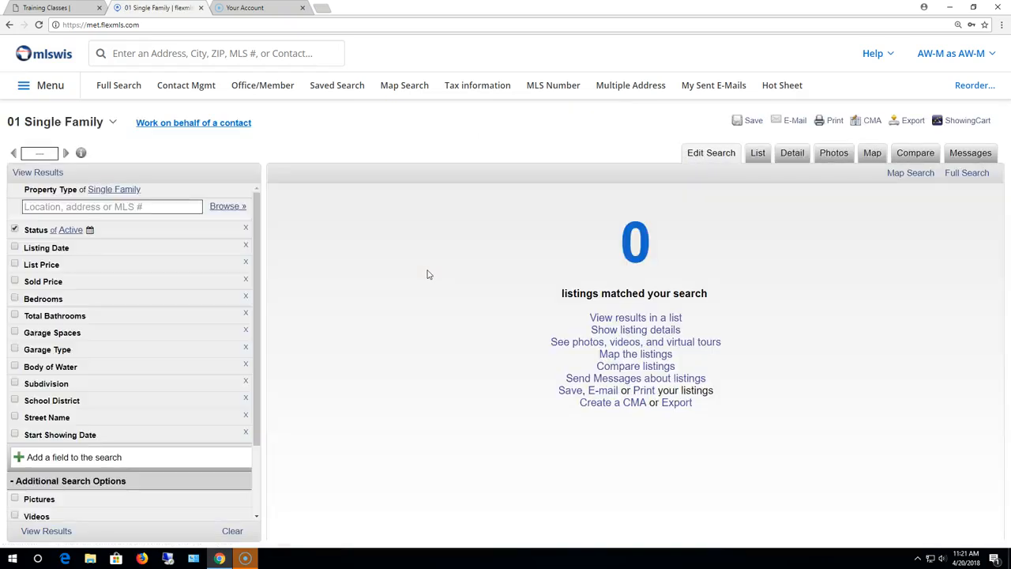
click(115, 121)
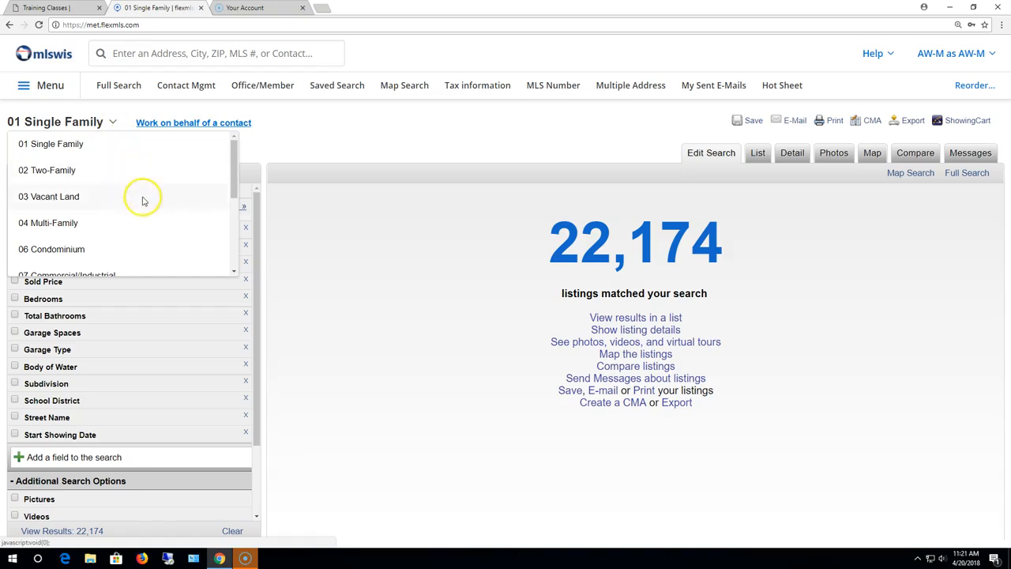
scroll(142, 198, down, 2)
scroll(144, 203, down, 1)
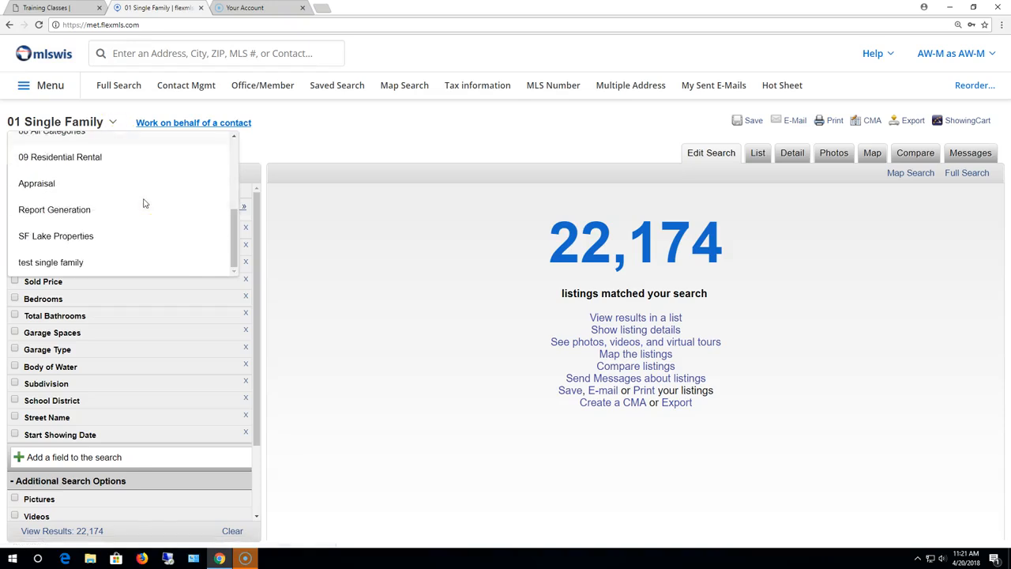
click(84, 237)
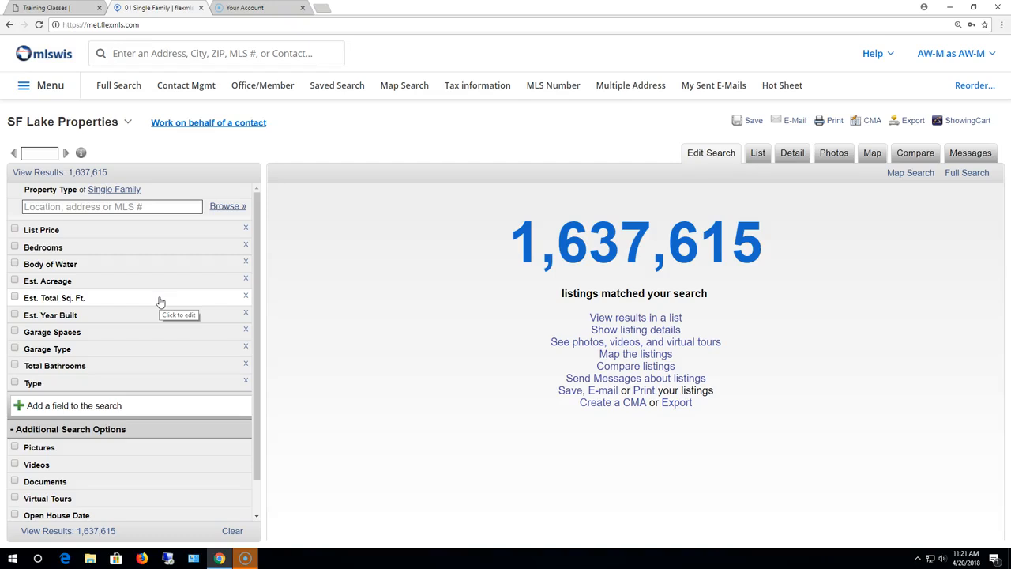
click(49, 85)
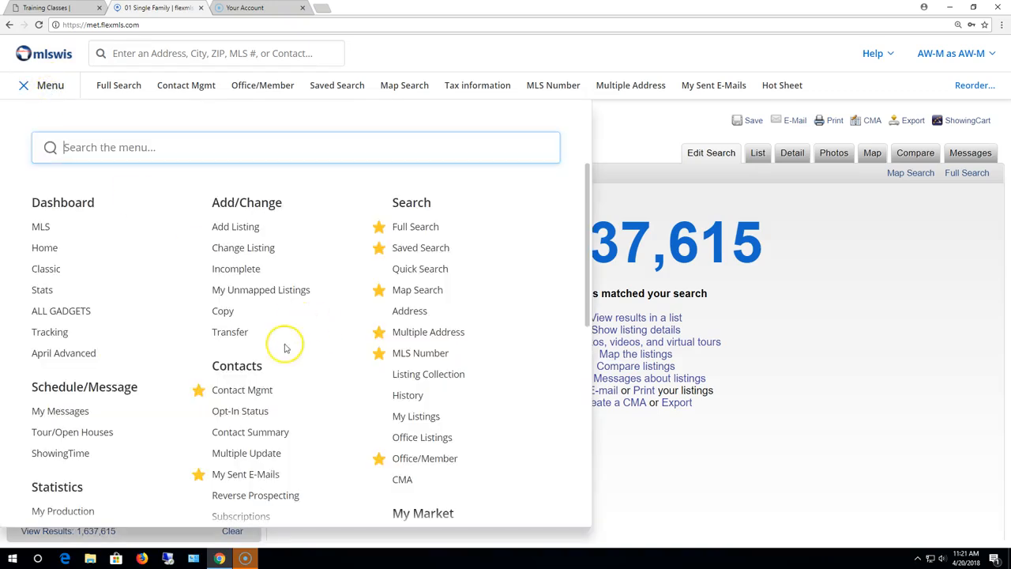
Step: Delete the SF Lake Properties template from My Quick Searches
scroll(282, 339, down, 5)
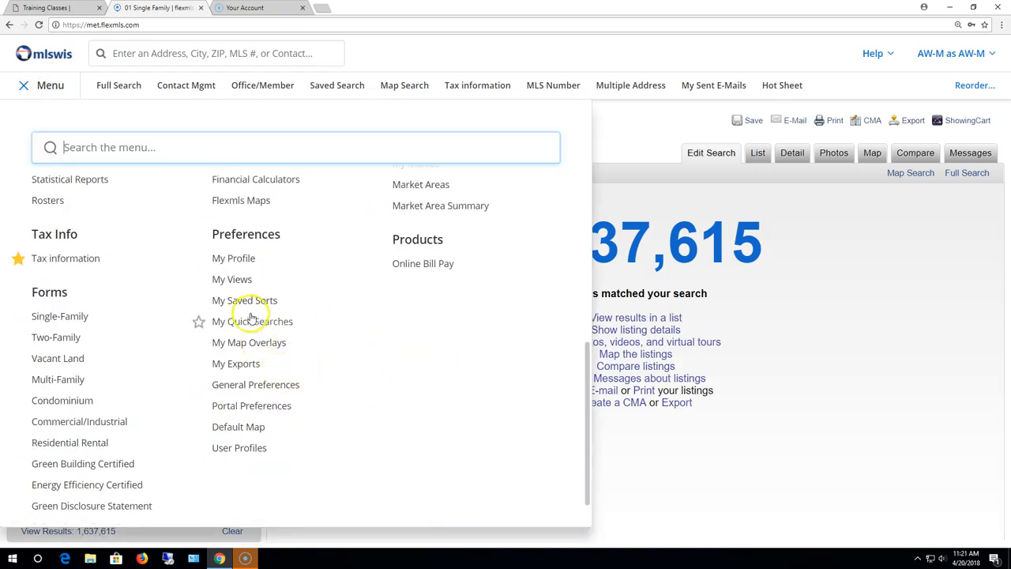
click(268, 324)
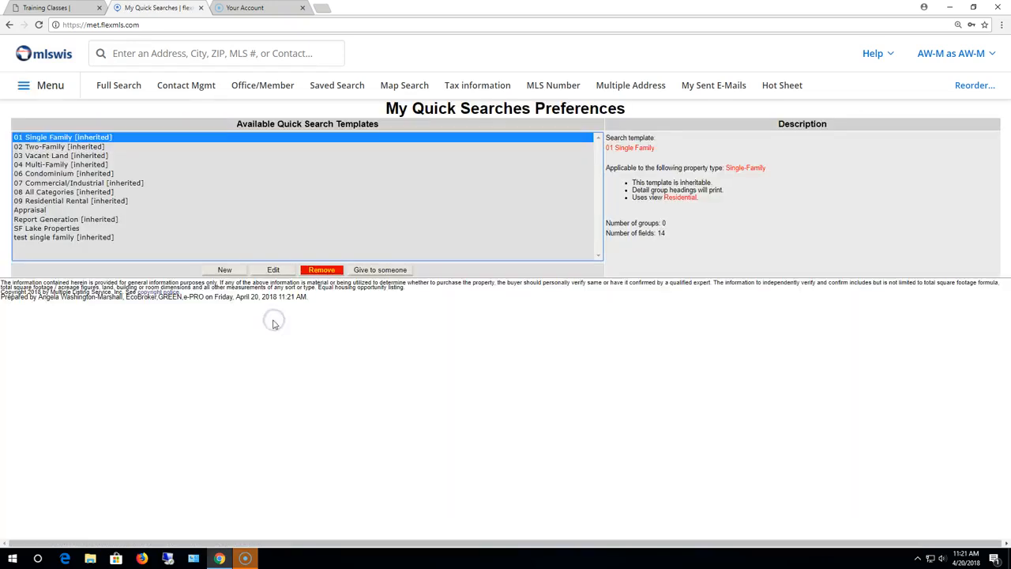
click(65, 229)
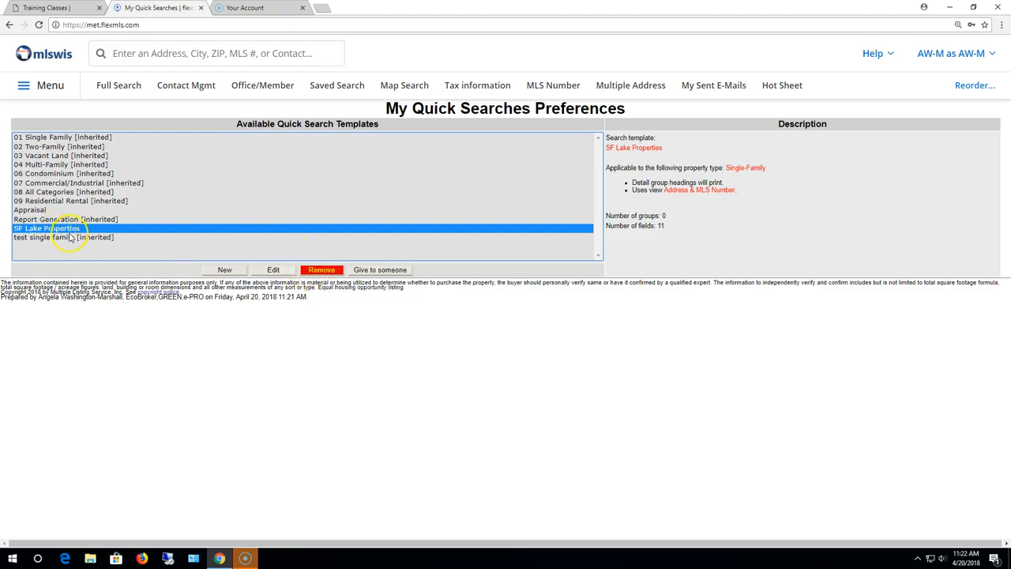
click(366, 271)
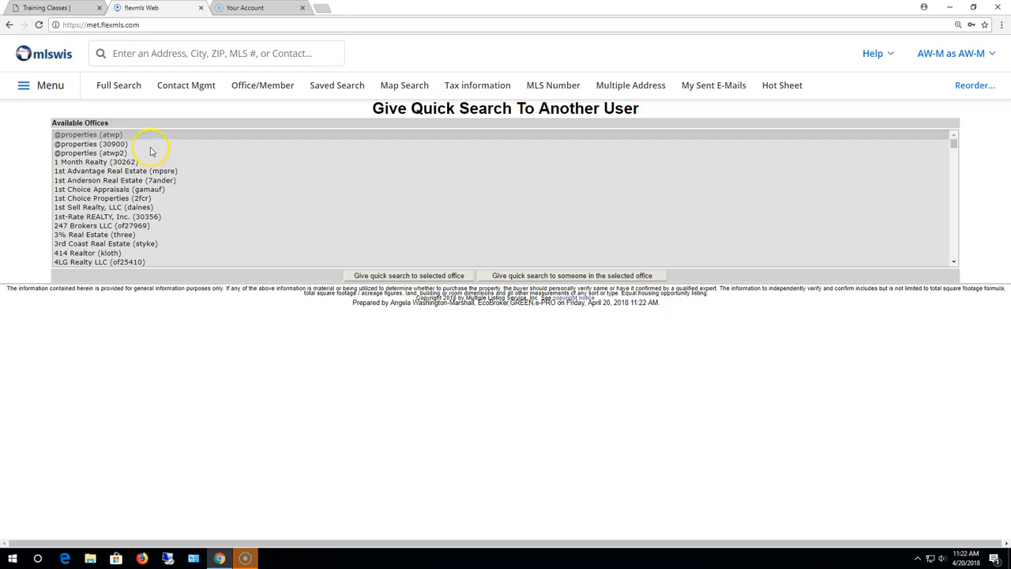
click(10, 24)
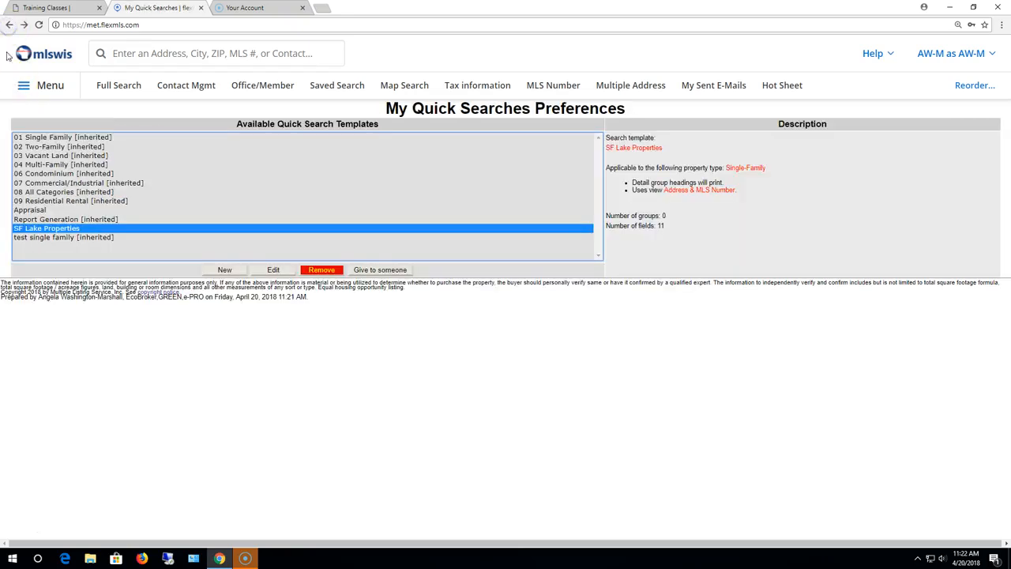
click(321, 270)
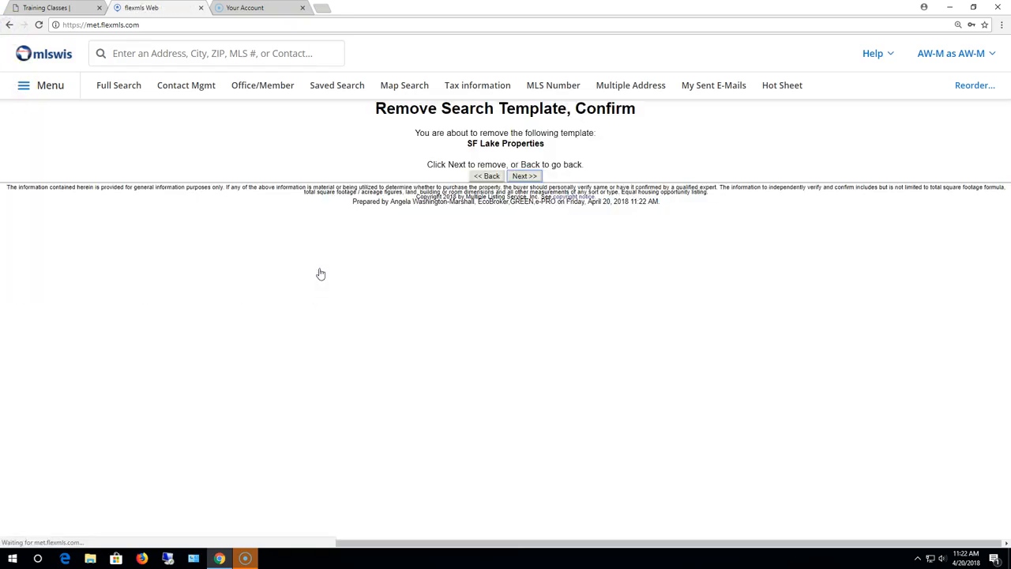
click(525, 175)
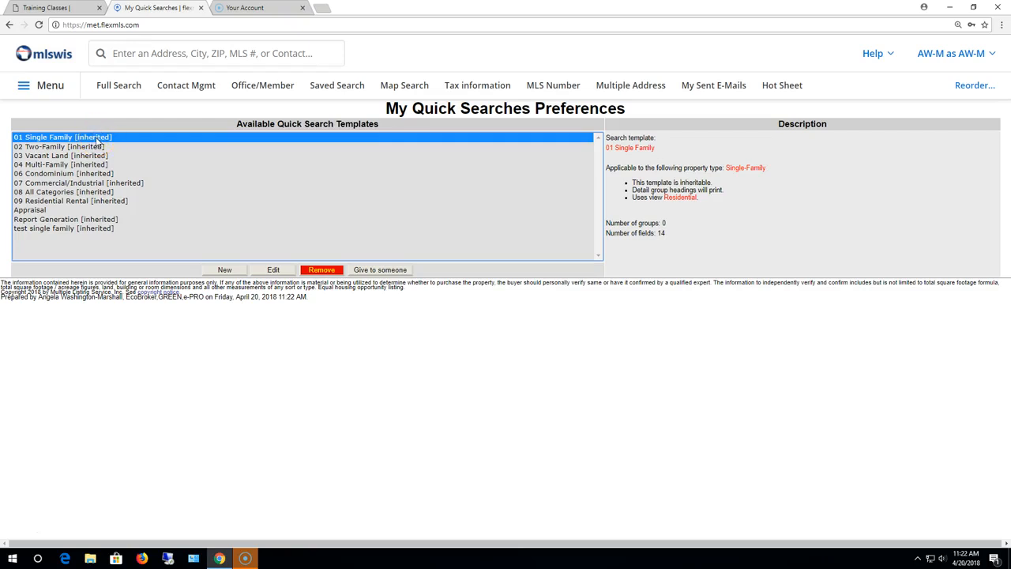
Step: Rename 01 Single Family to 'Single Family Lake Properties' with Address & MLS Number as default view
click(272, 269)
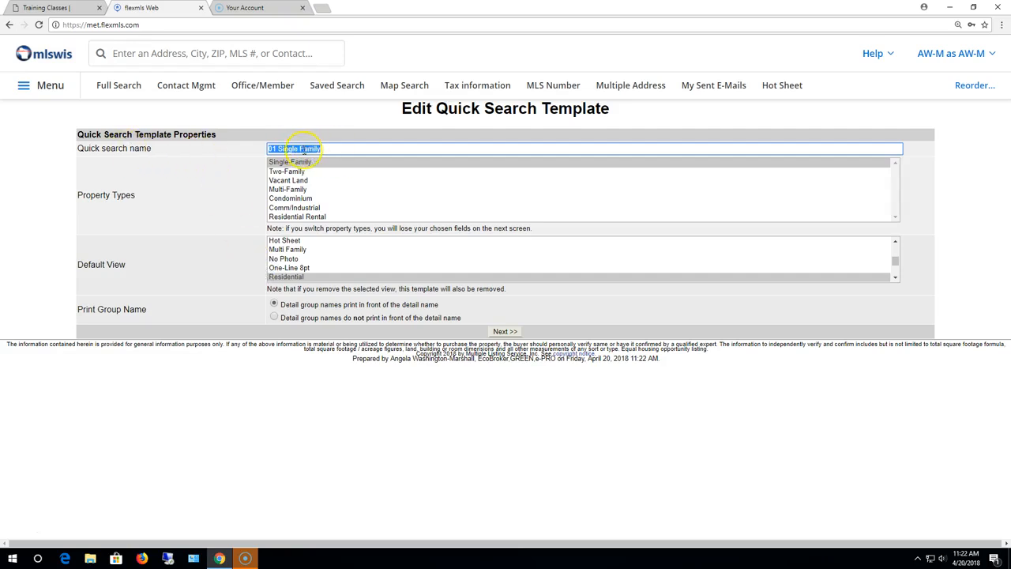
click(282, 148)
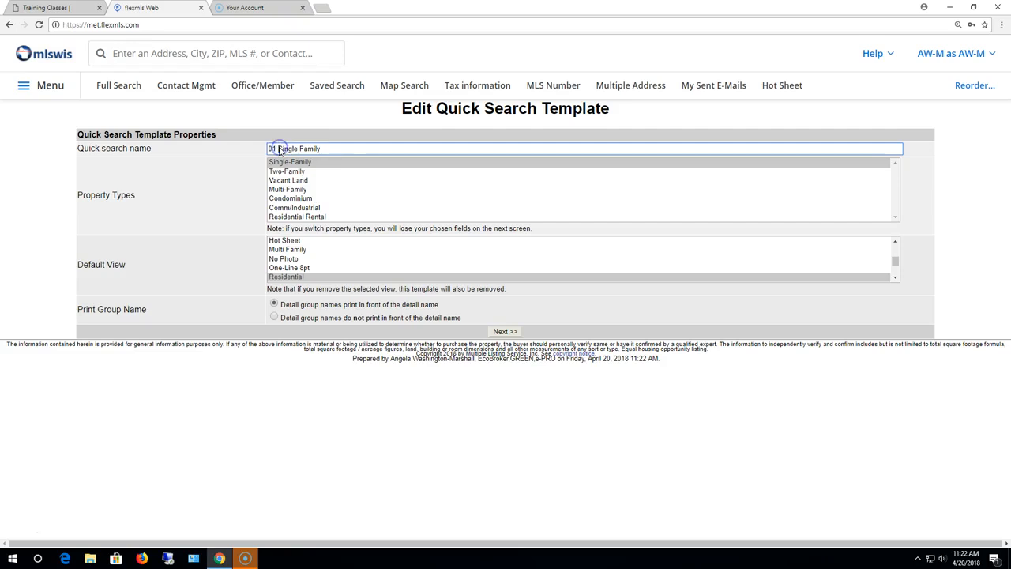
key(BackSpace)
key(BackSpace)
key(BackSpace)
click(358, 149)
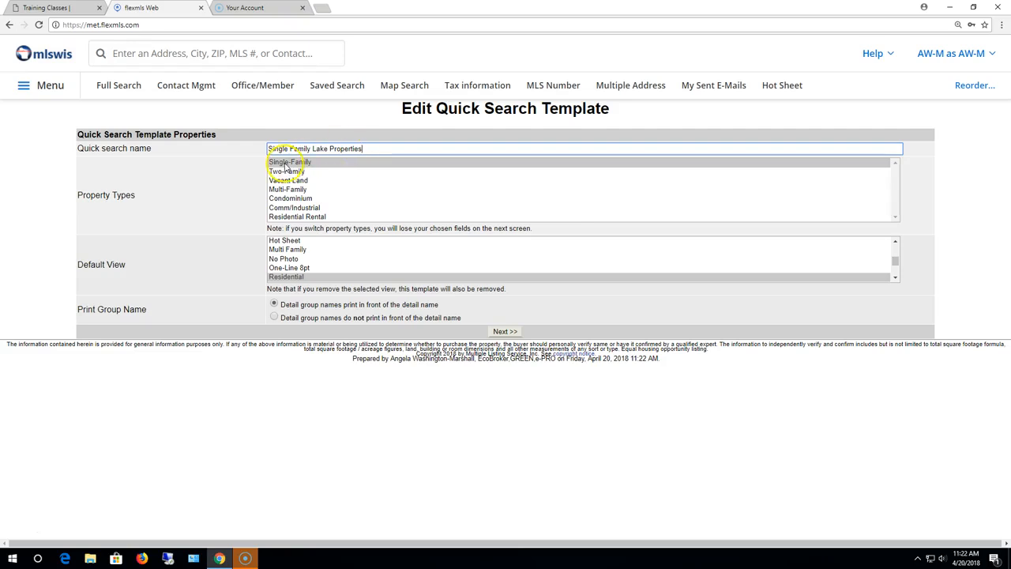
drag(894, 265, 895, 242)
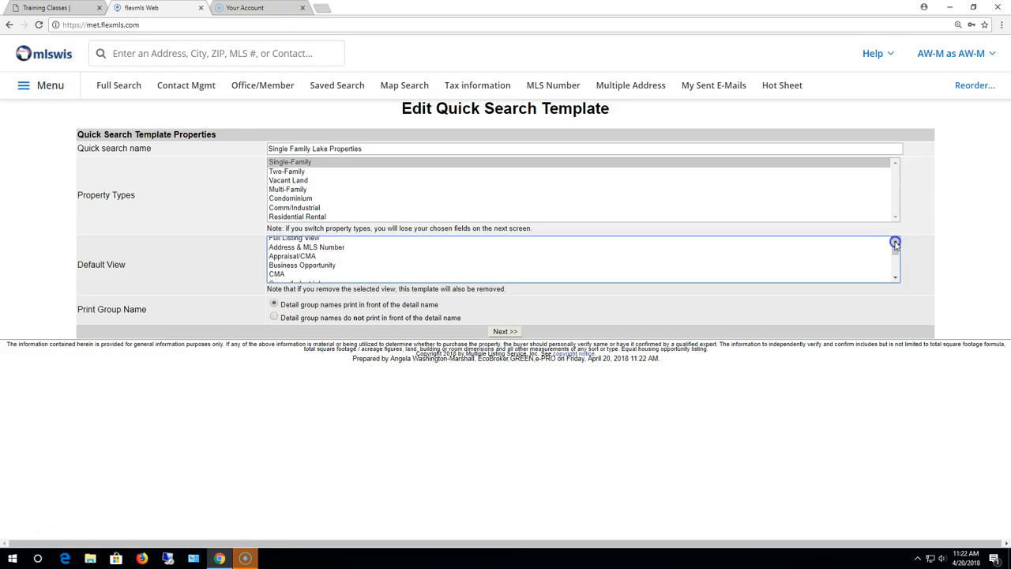
click(312, 250)
click(502, 331)
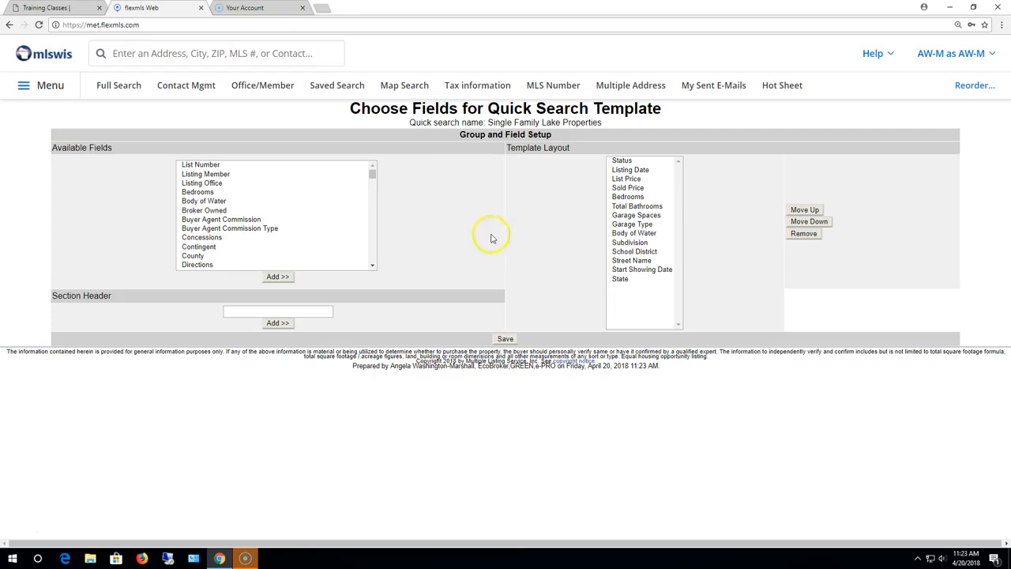
Step: Add Est Water Front Feet, Type: Water Access/Rights and Type: Waterfrontage on Lot to the layout
click(373, 268)
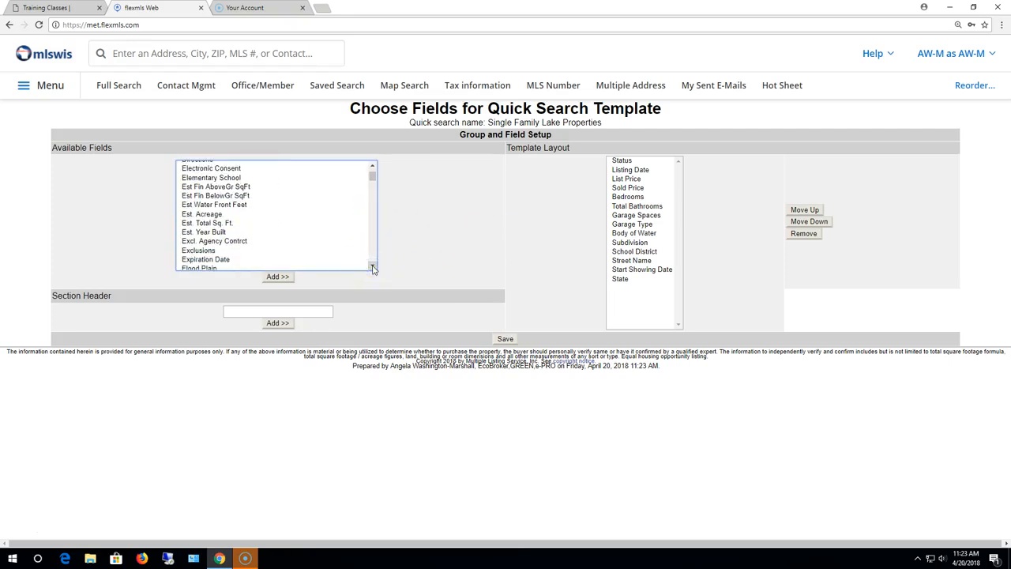
click(243, 205)
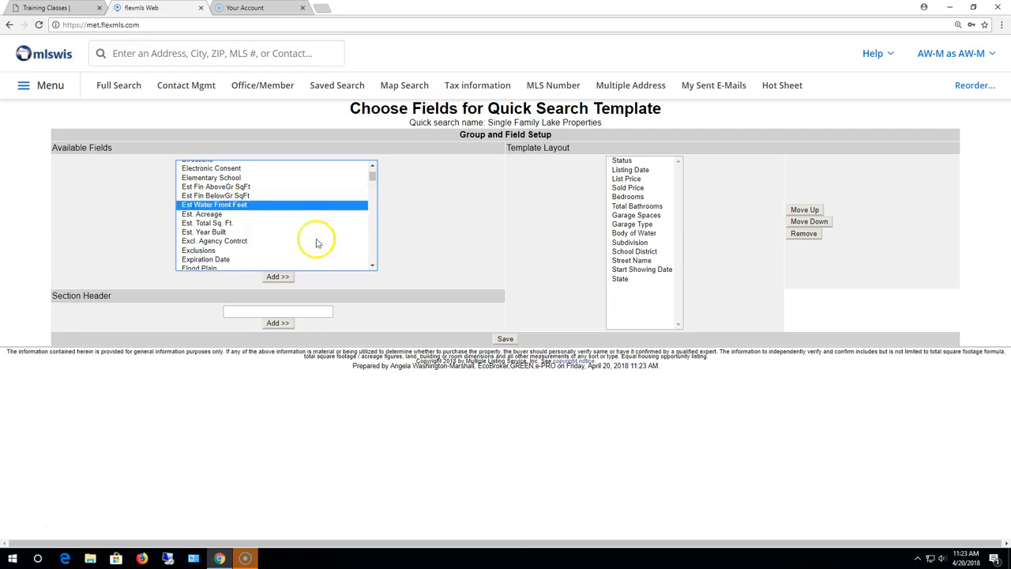
click(373, 166)
click(373, 165)
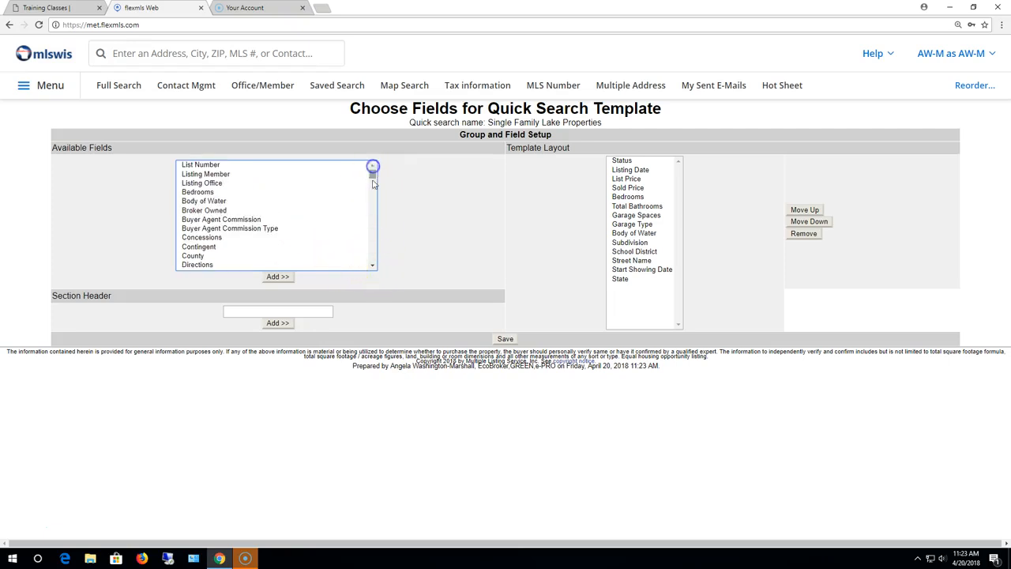
click(224, 203)
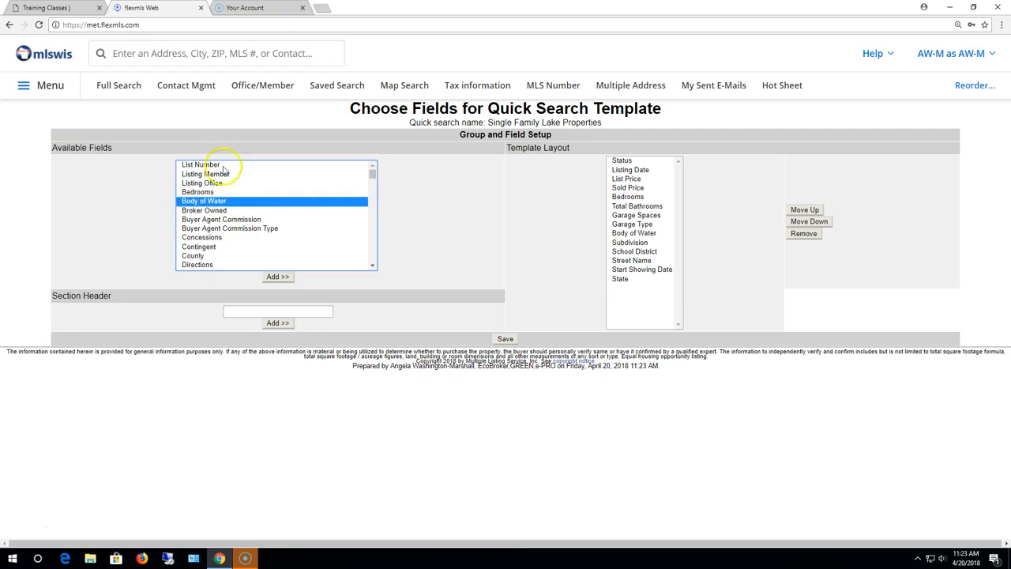
click(373, 267)
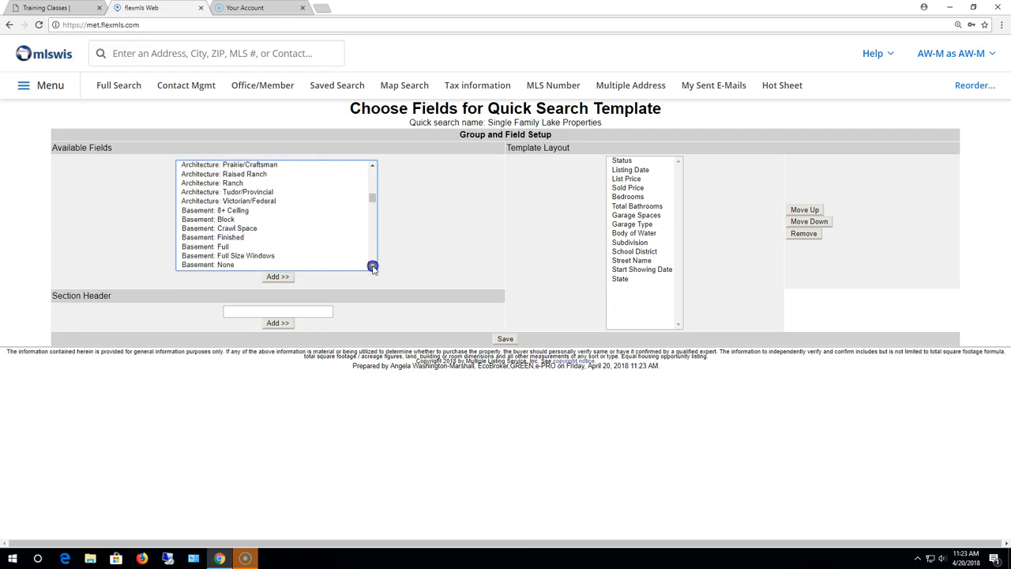
drag(373, 266, 372, 266)
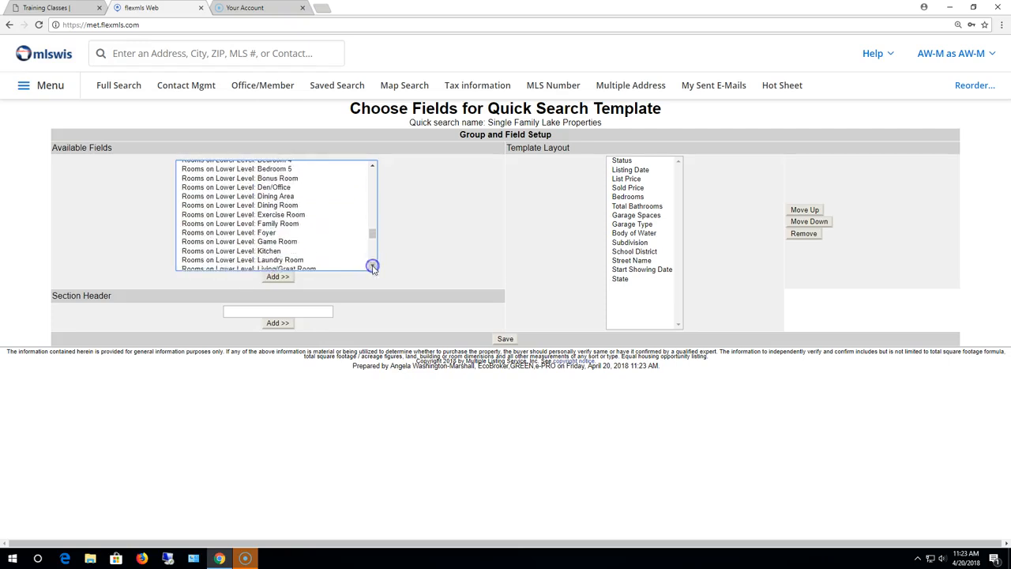
drag(372, 266, 372, 267)
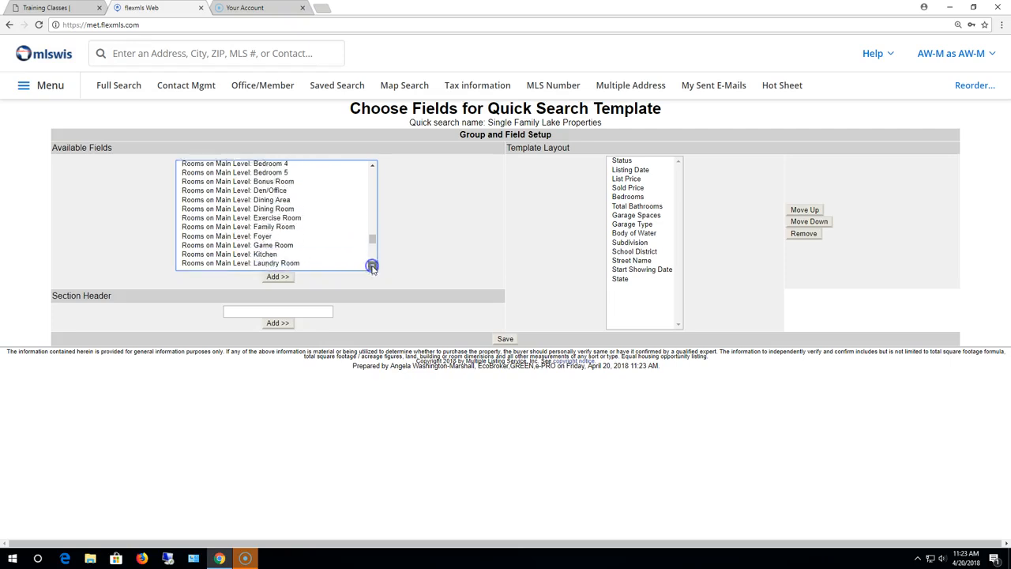
drag(371, 267, 368, 269)
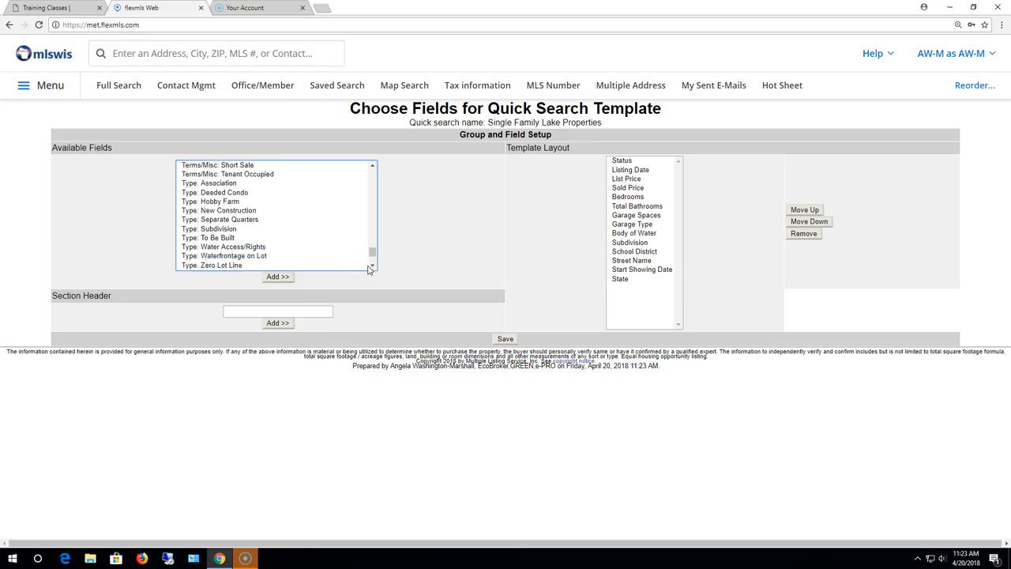
click(267, 247)
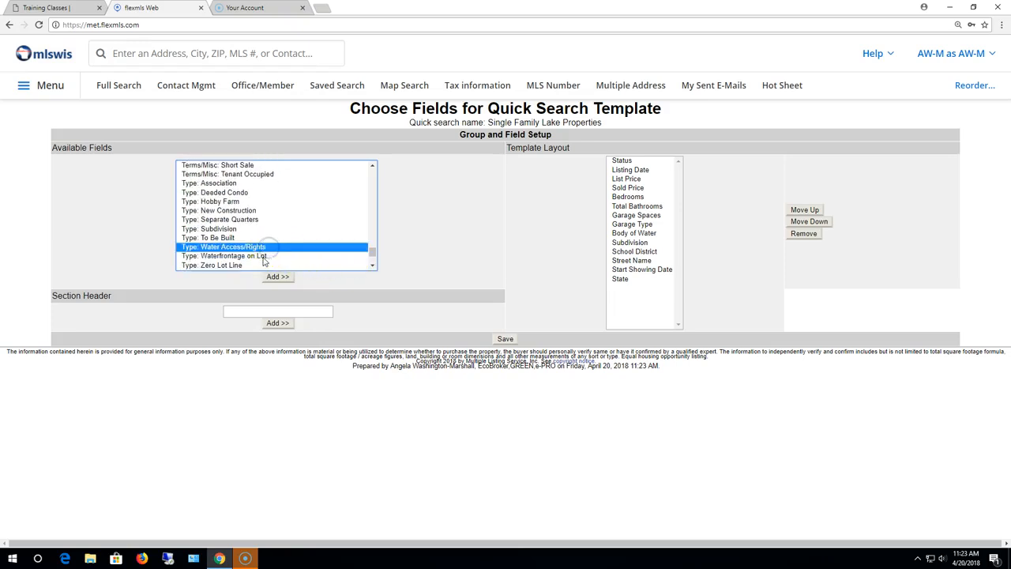
ctrl+click(264, 256)
click(278, 277)
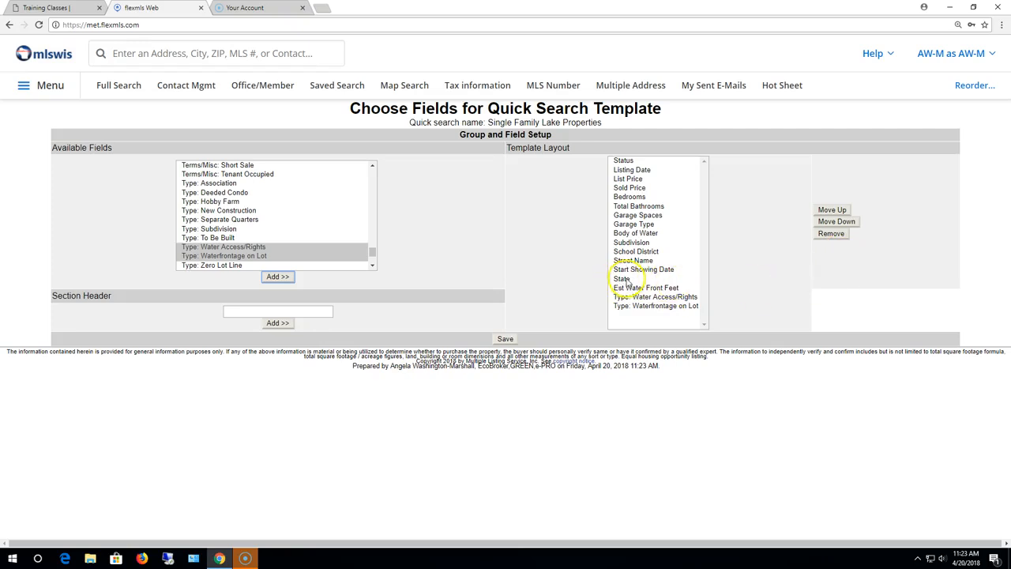
Step: Remove State, Start Showing Date and Listing Date from the template layout
click(625, 280)
click(834, 234)
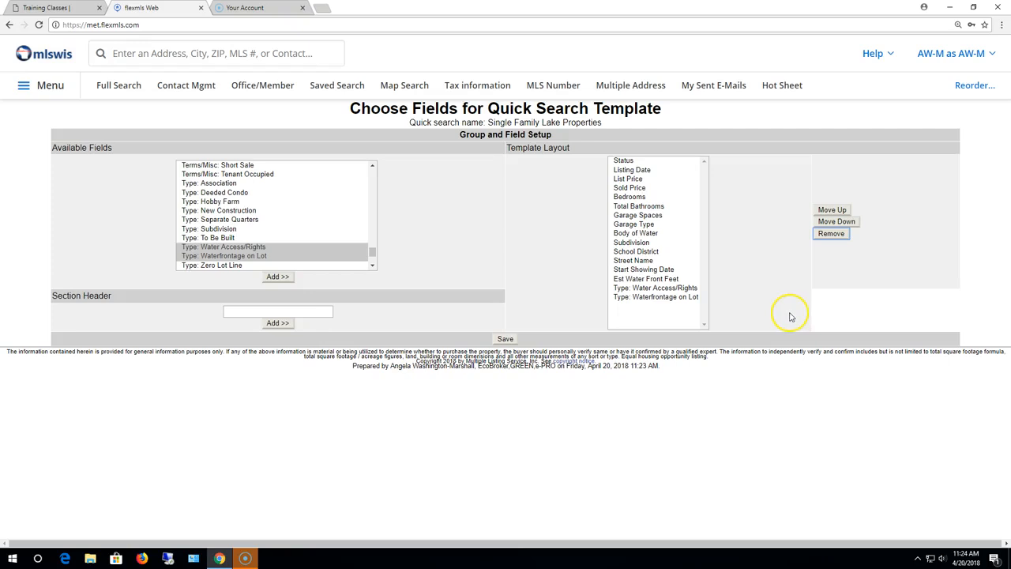
click(670, 270)
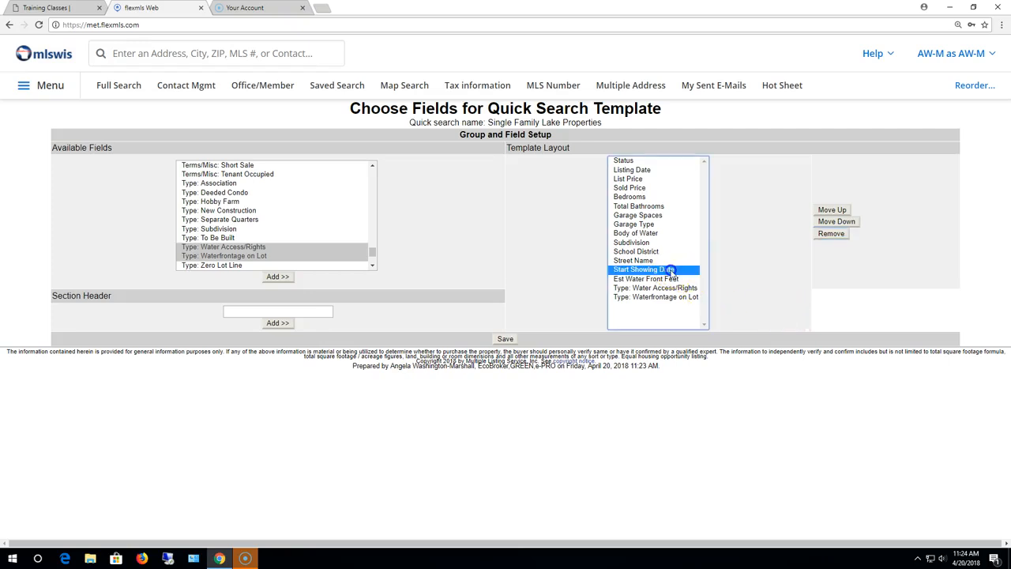
click(833, 236)
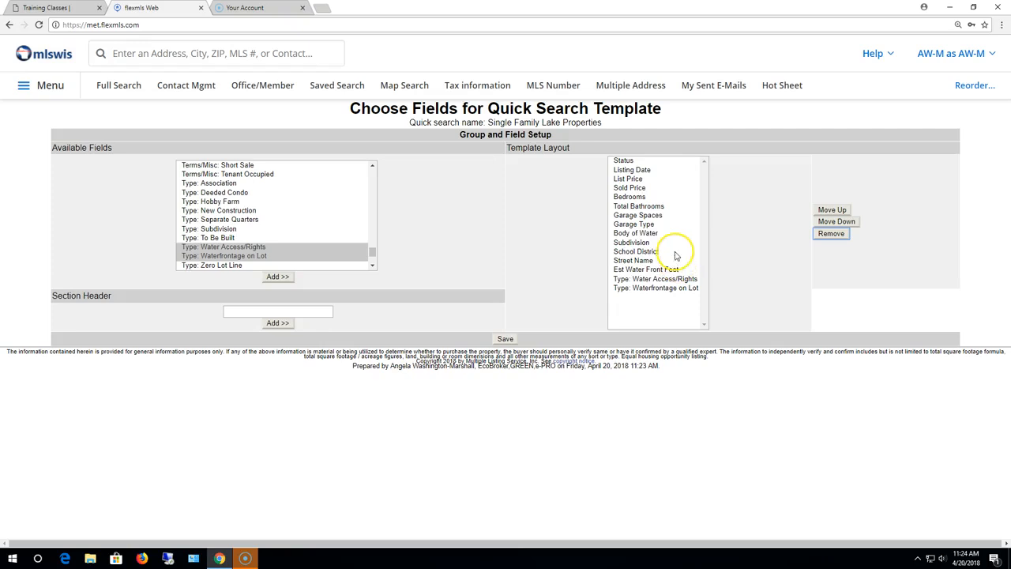
click(640, 170)
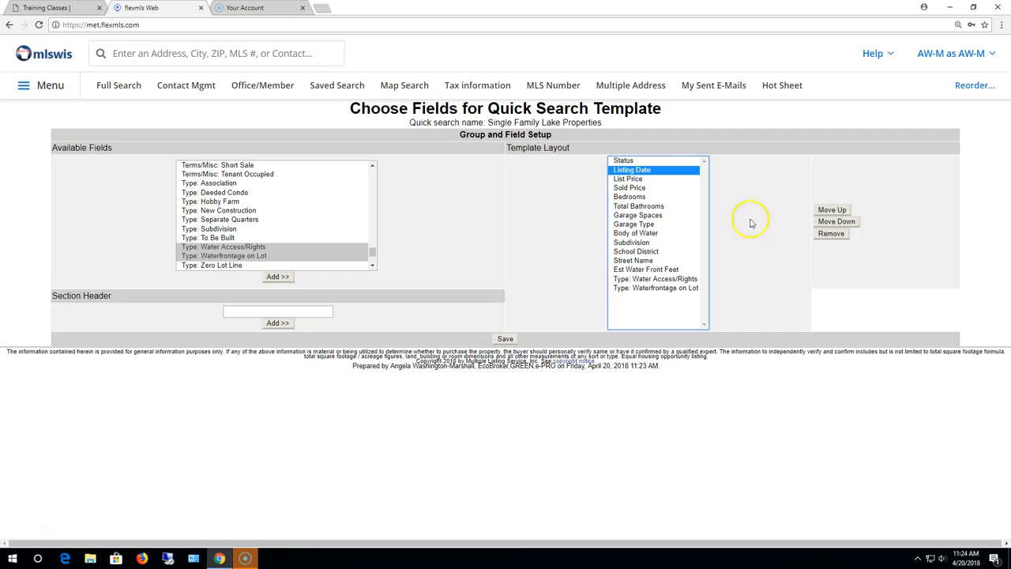
click(833, 234)
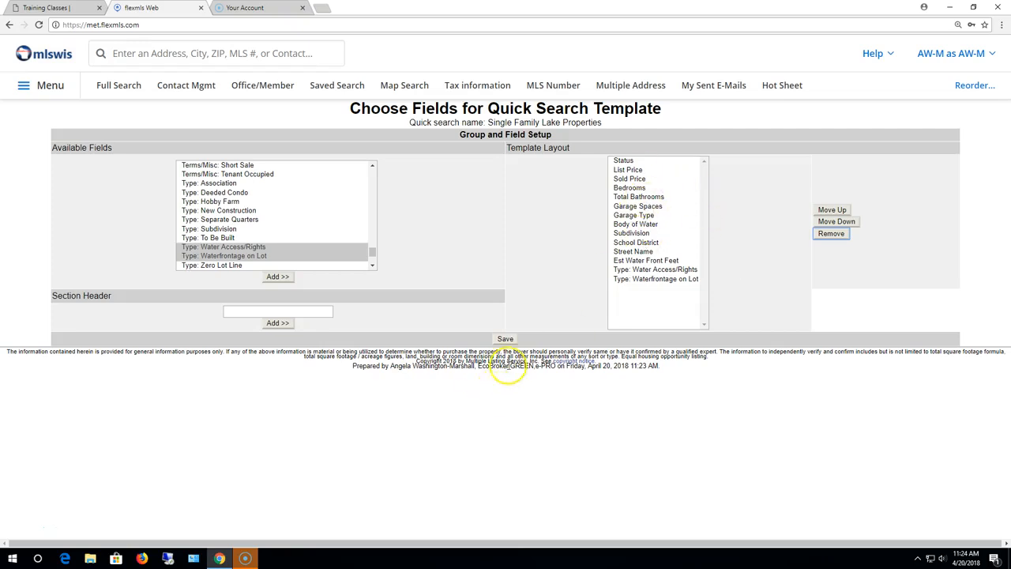
Step: Save the template and load Single Family Lake Properties in Quick Search
click(506, 339)
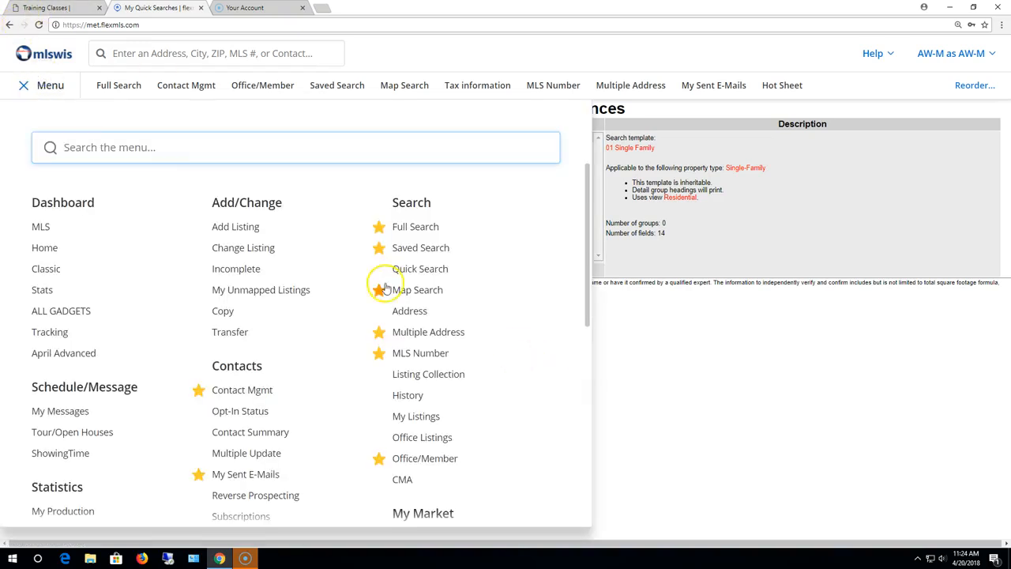
click(437, 273)
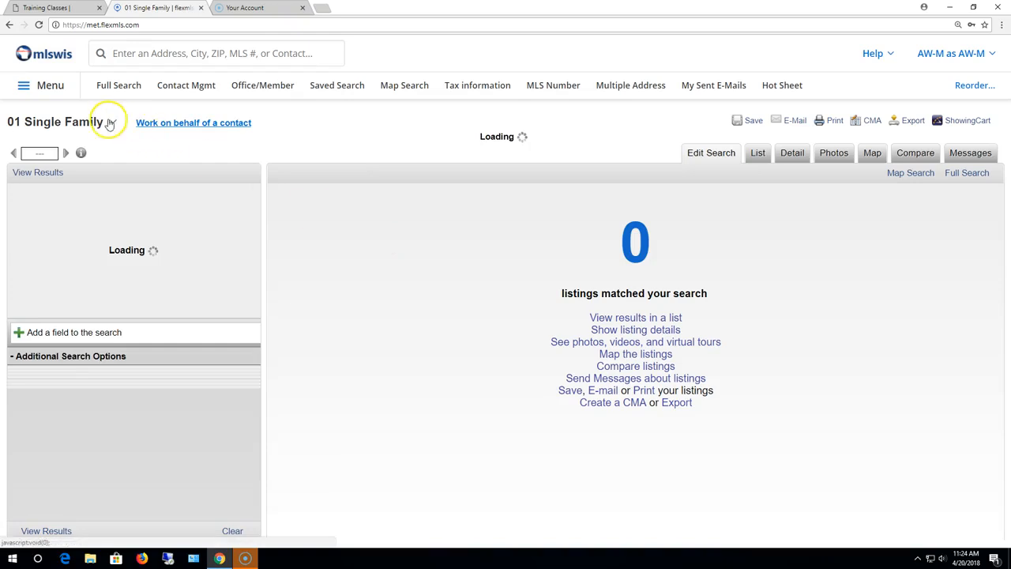
click(108, 122)
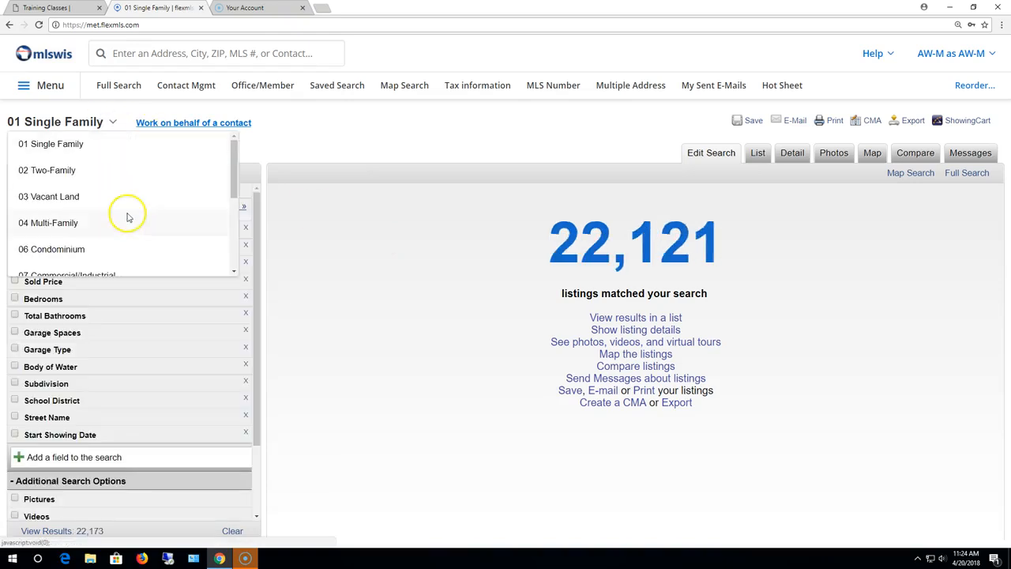
scroll(129, 217, down, 5)
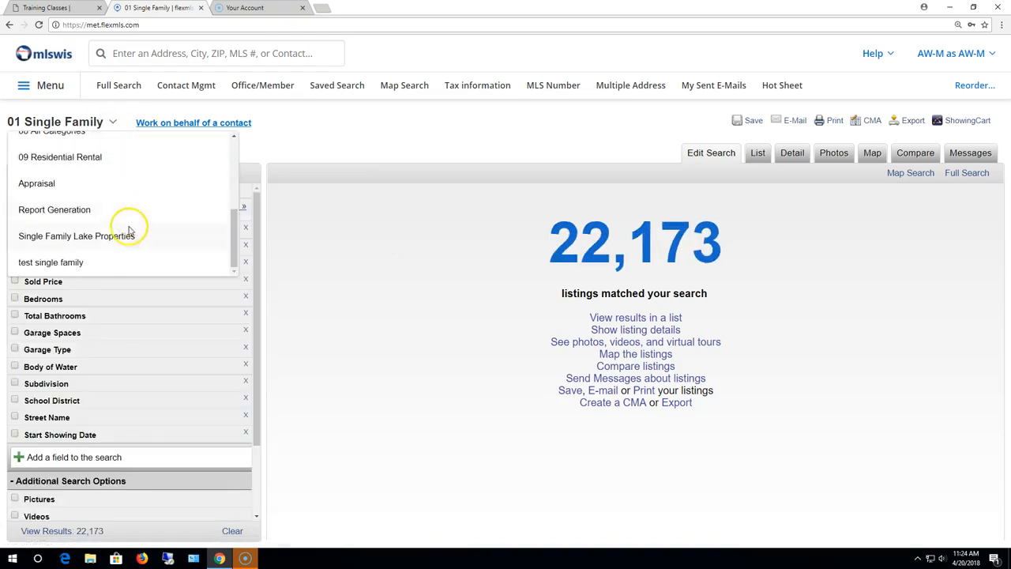
click(128, 235)
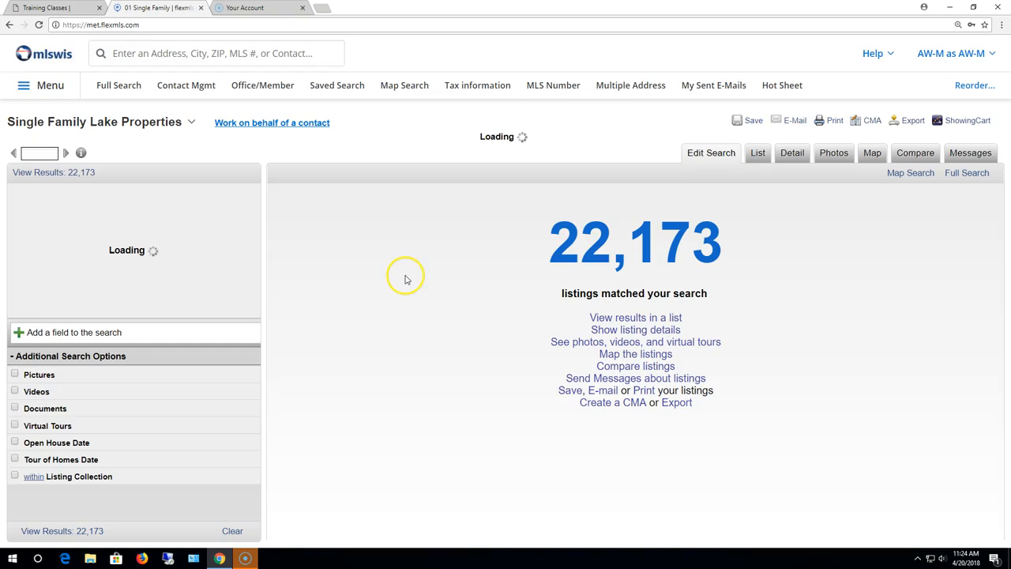